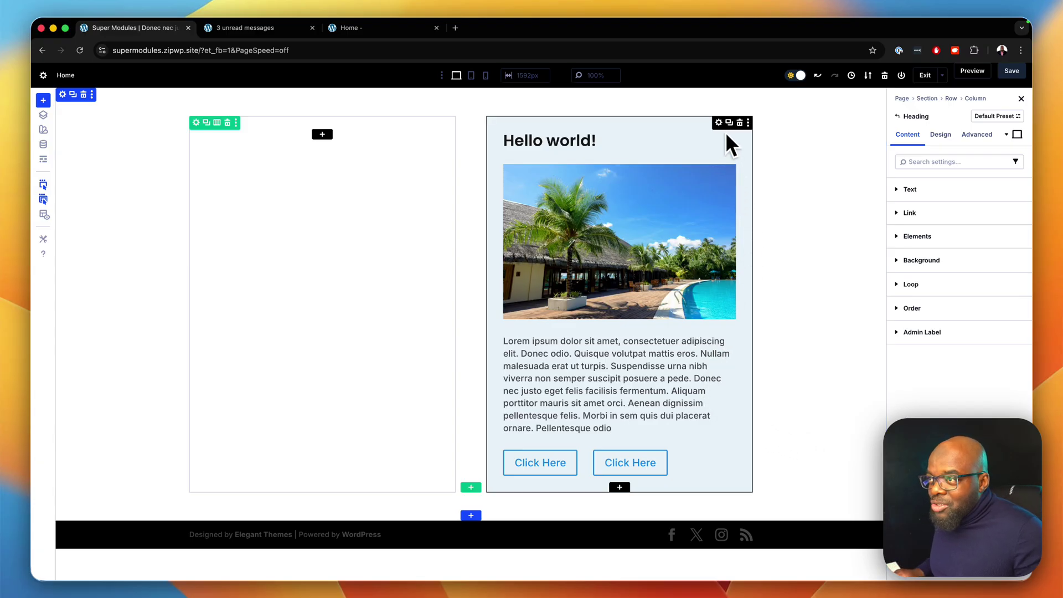
Drag the Hello world card column into the row's left slot and select the empty right column
left_click_drag(719, 124, 362, 131)
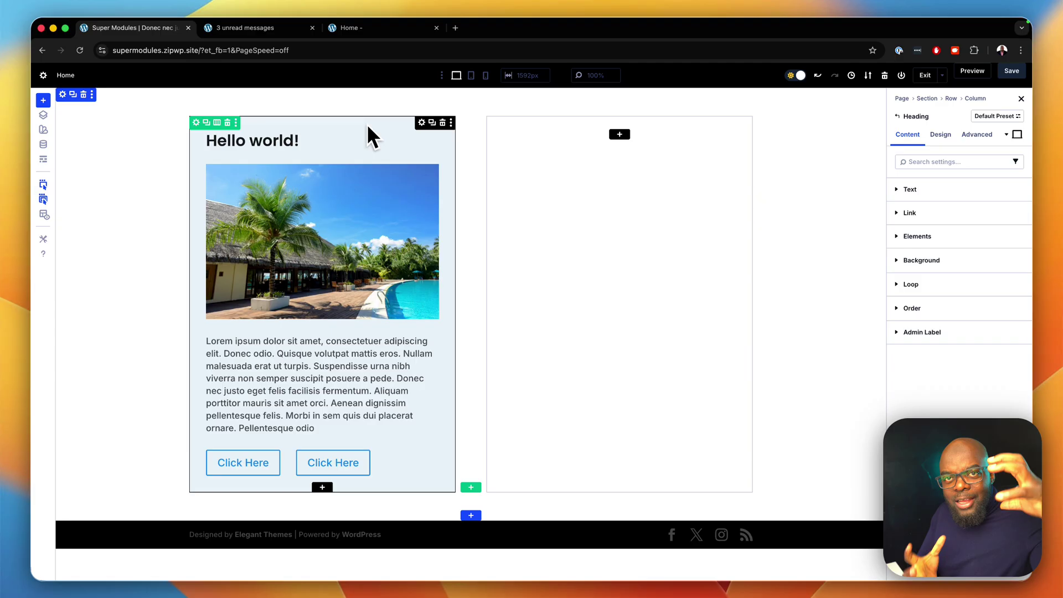
left_click(702, 186)
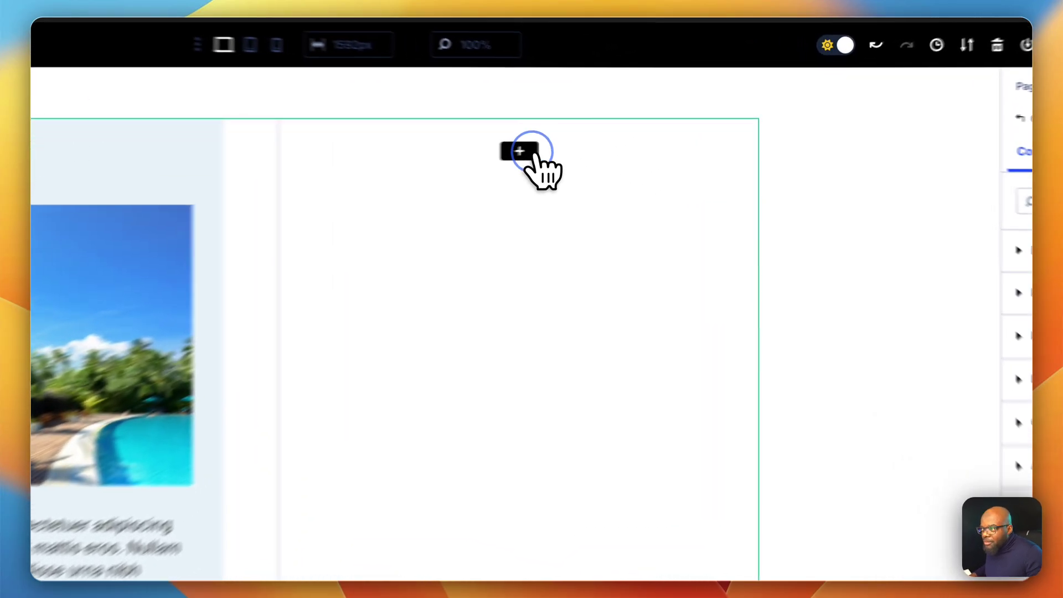
Insert an Accordion module into the empty right column and drag it within the row
left_click(619, 134)
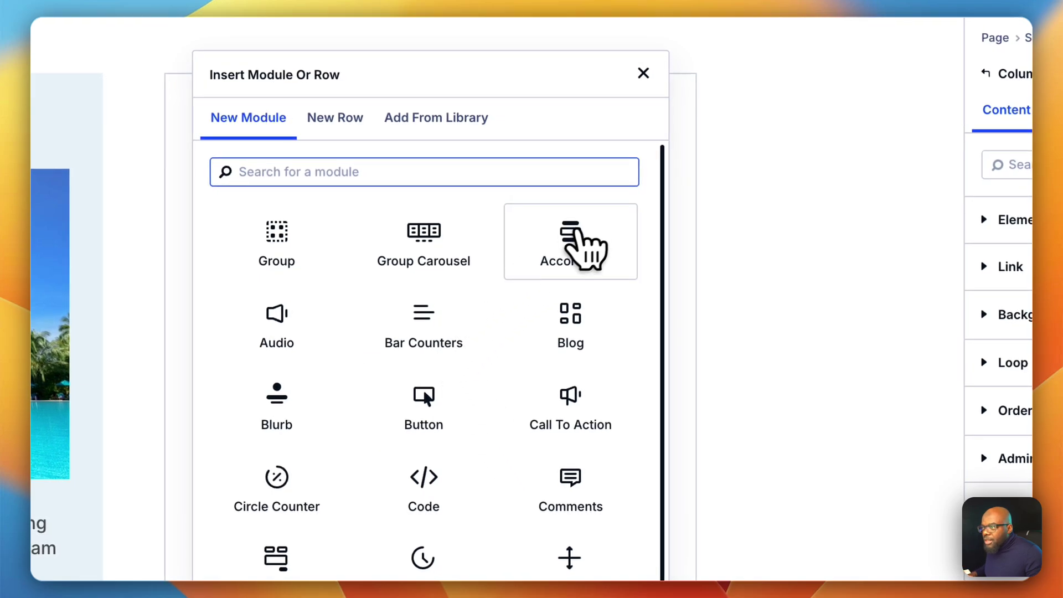
left_click(642, 278)
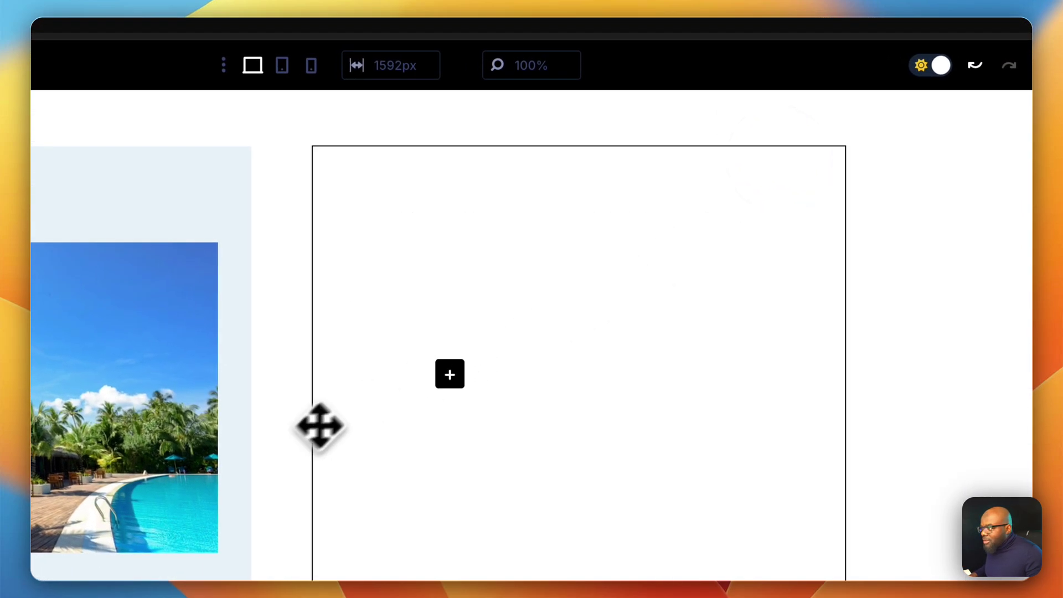
left_click_drag(320, 426, 354, 260)
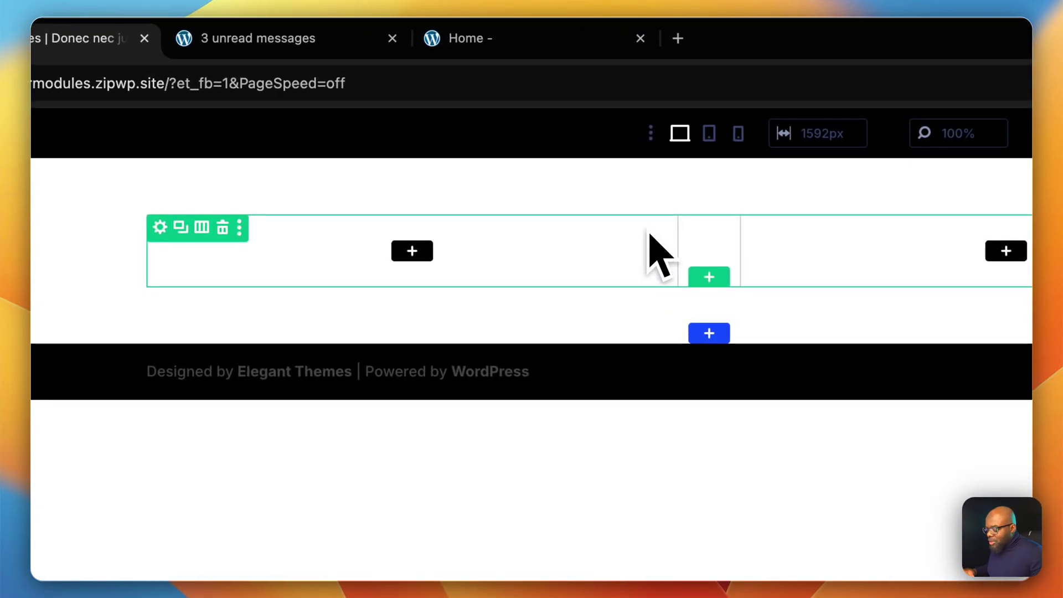
Insert a Heading module into the left column using a 'hea' module search
left_click(412, 251)
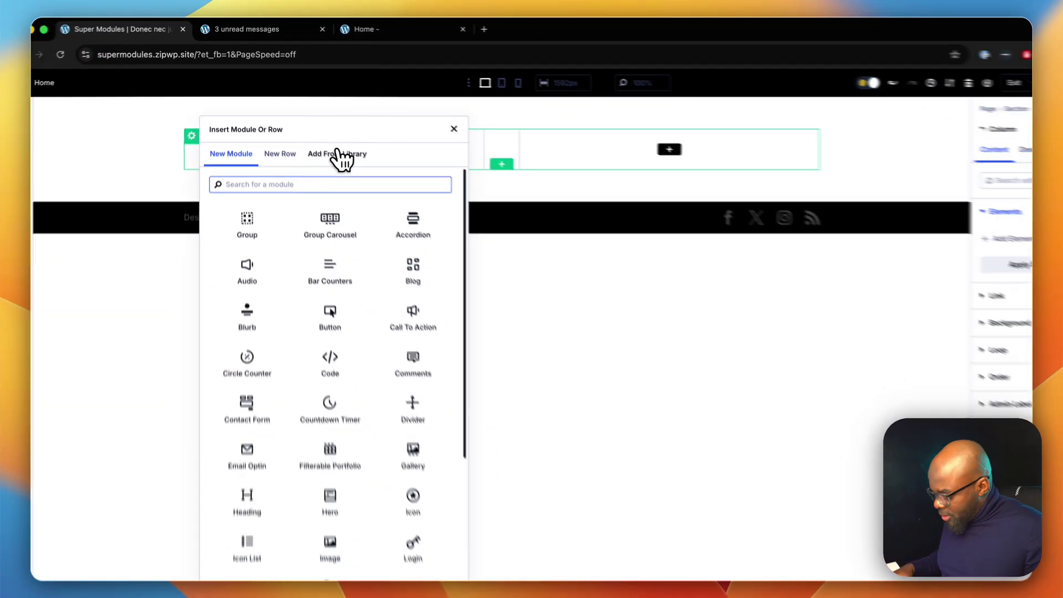
type("heading")
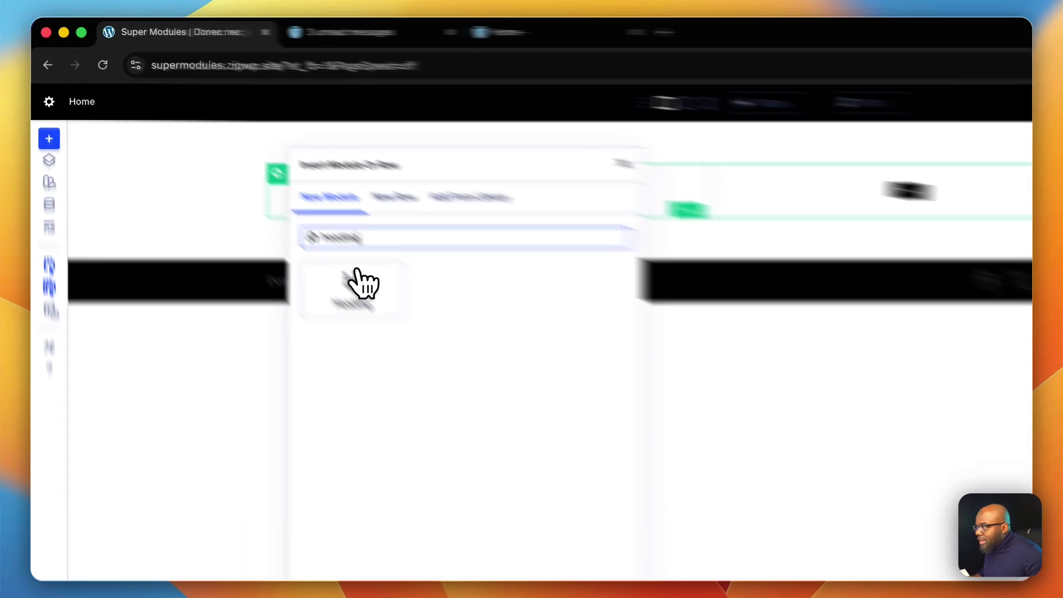
left_click(246, 200)
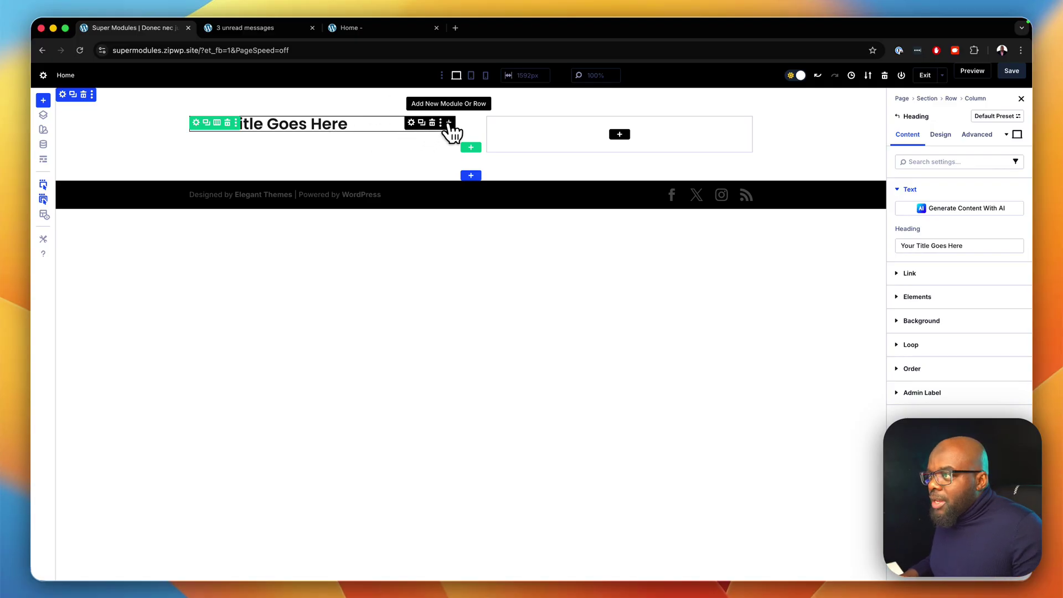
Add a Text module directly below the new heading
left_click(495, 153)
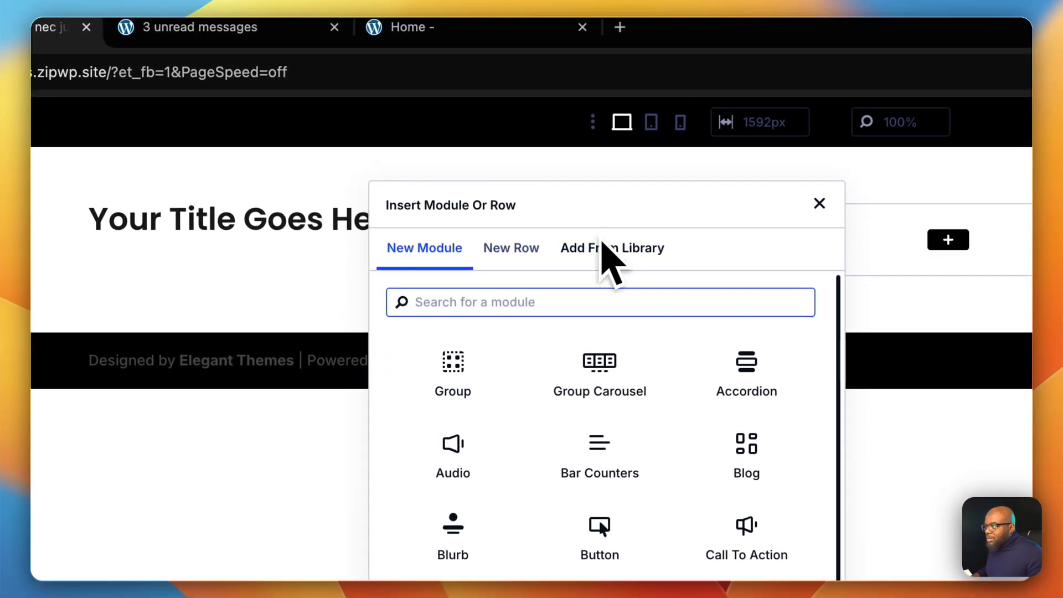
type("text")
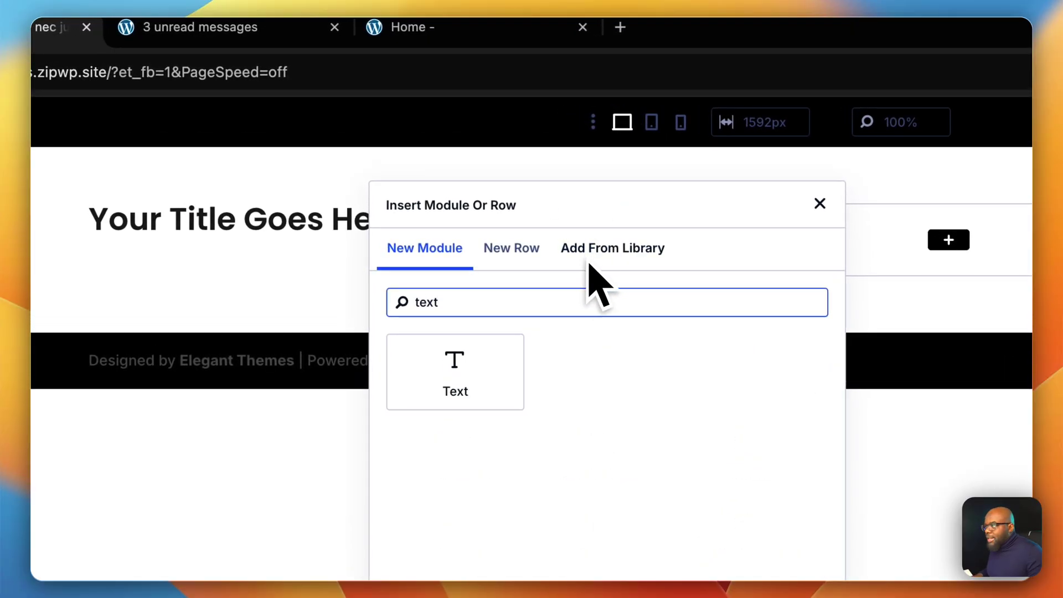
left_click(468, 382)
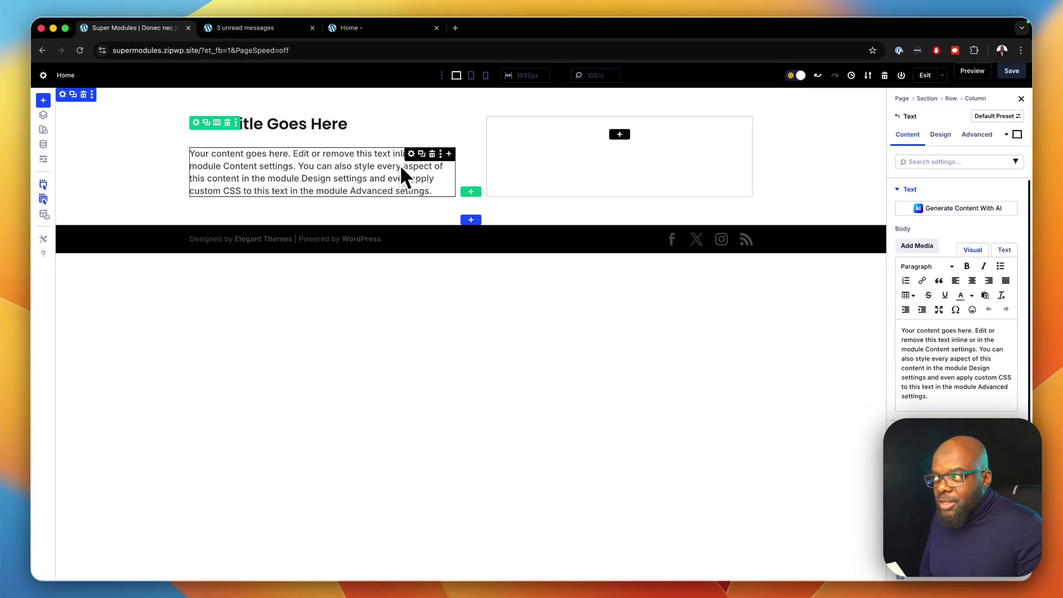
Delete the added Text module and nest a new Text module inside the heading module
left_click(435, 156)
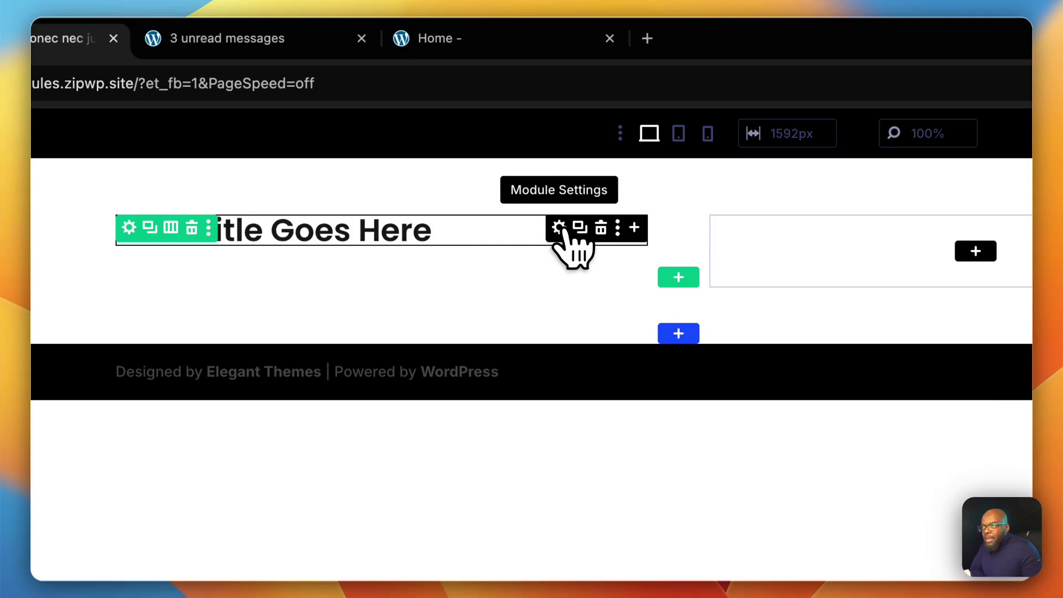
right_click(565, 229)
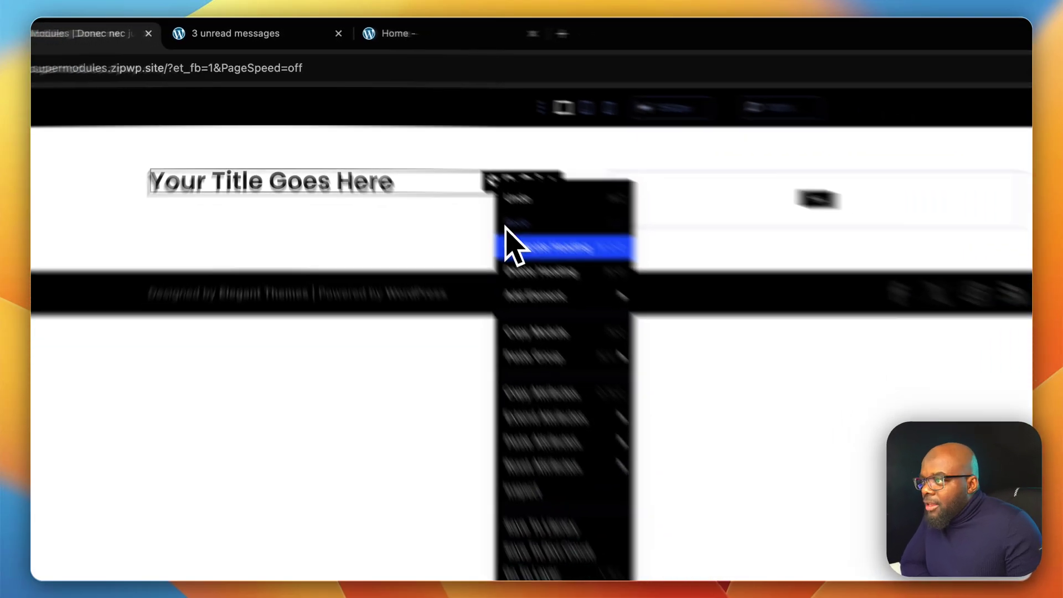
mouse_move(615, 373)
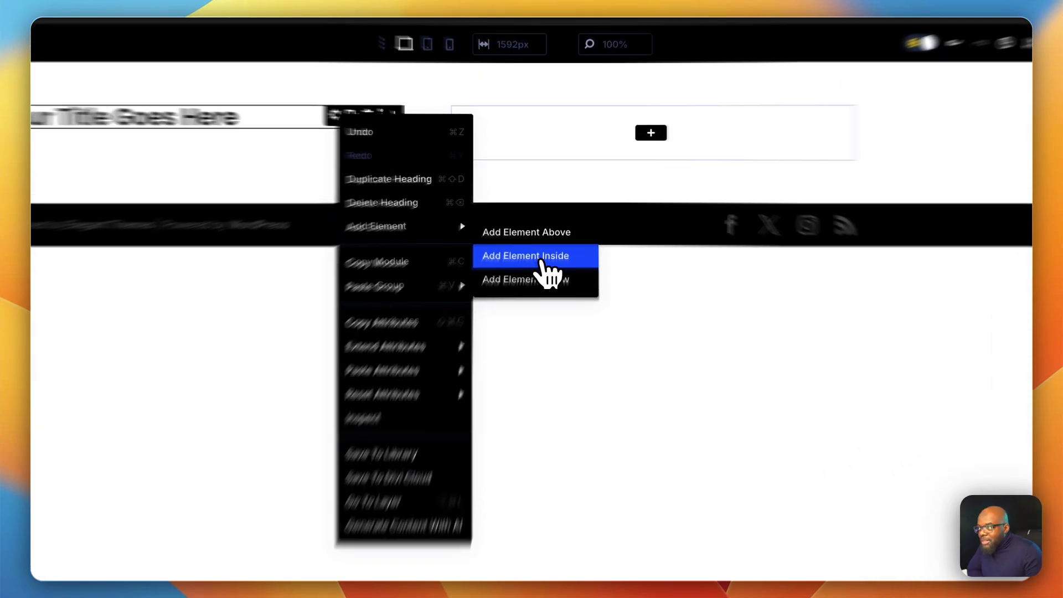
left_click(531, 217)
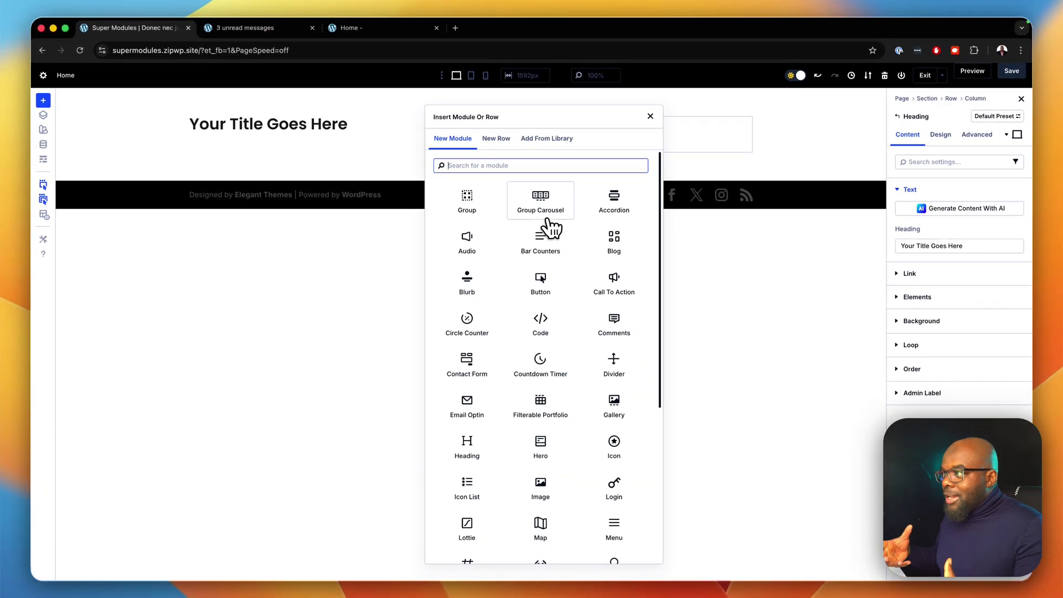
type("t")
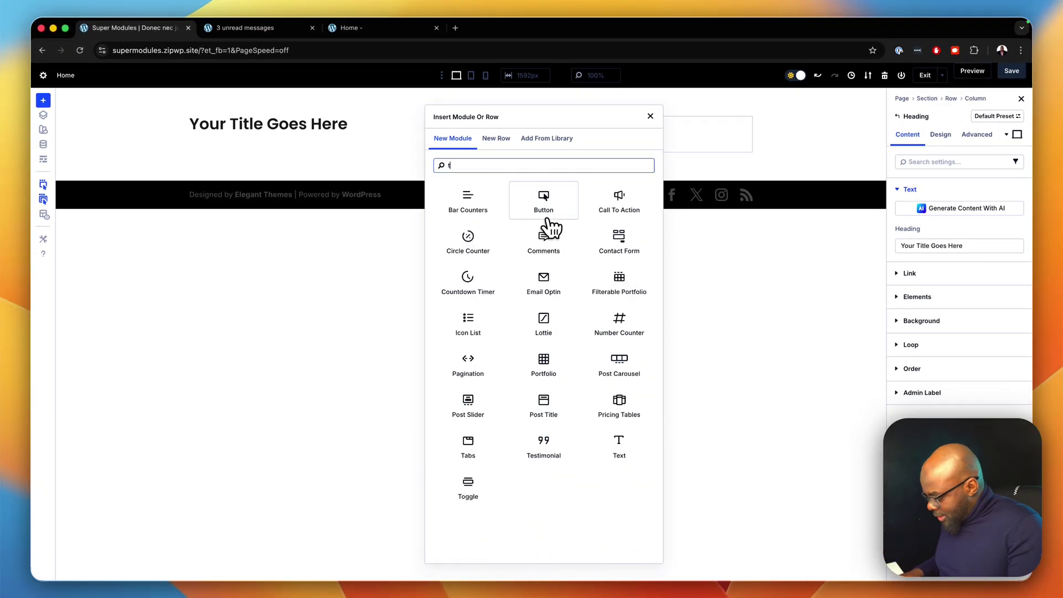
type("ext")
left_click(495, 211)
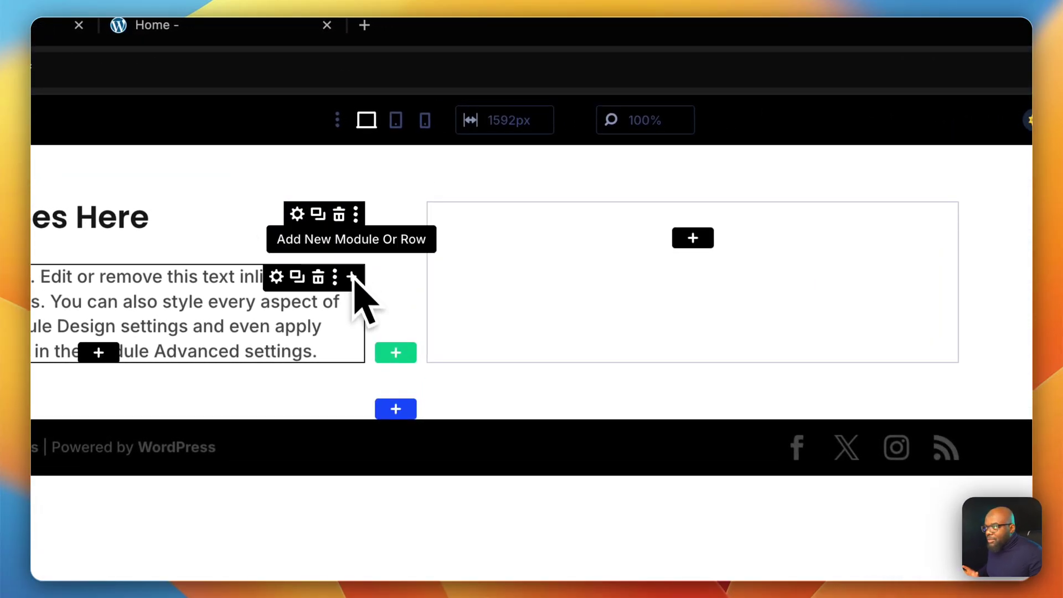
Set the heading module's background colour to light grey E7E7E7
left_click(298, 216)
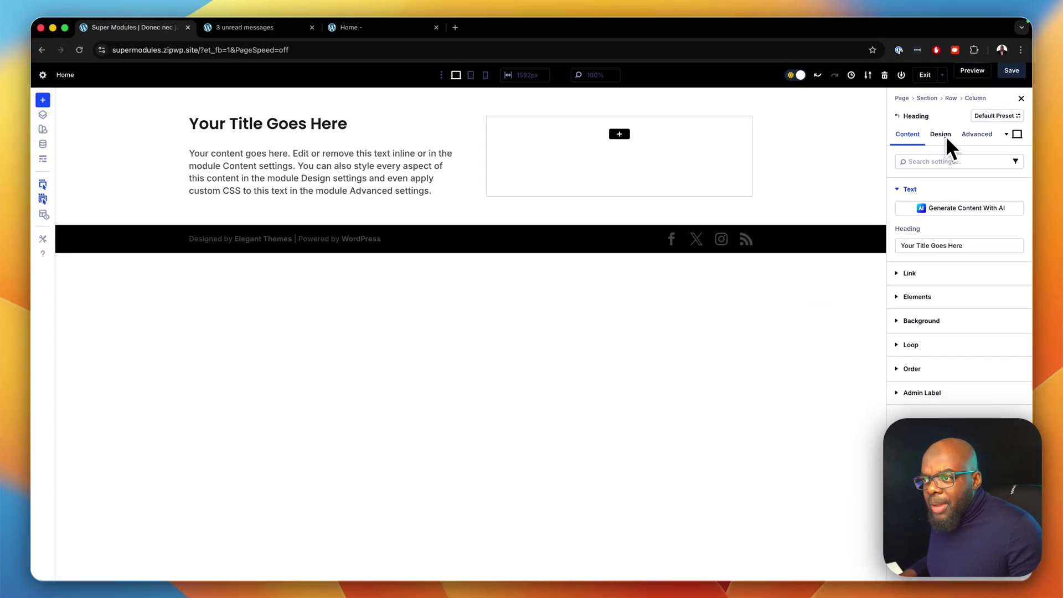
left_click(931, 324)
left_click(933, 429)
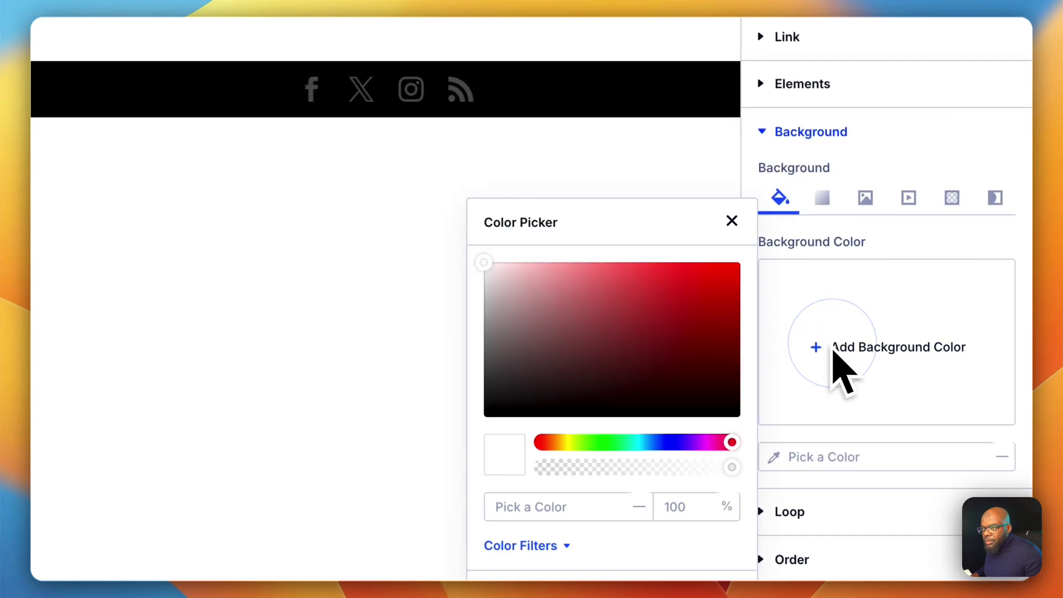
left_click_drag(487, 265, 482, 277)
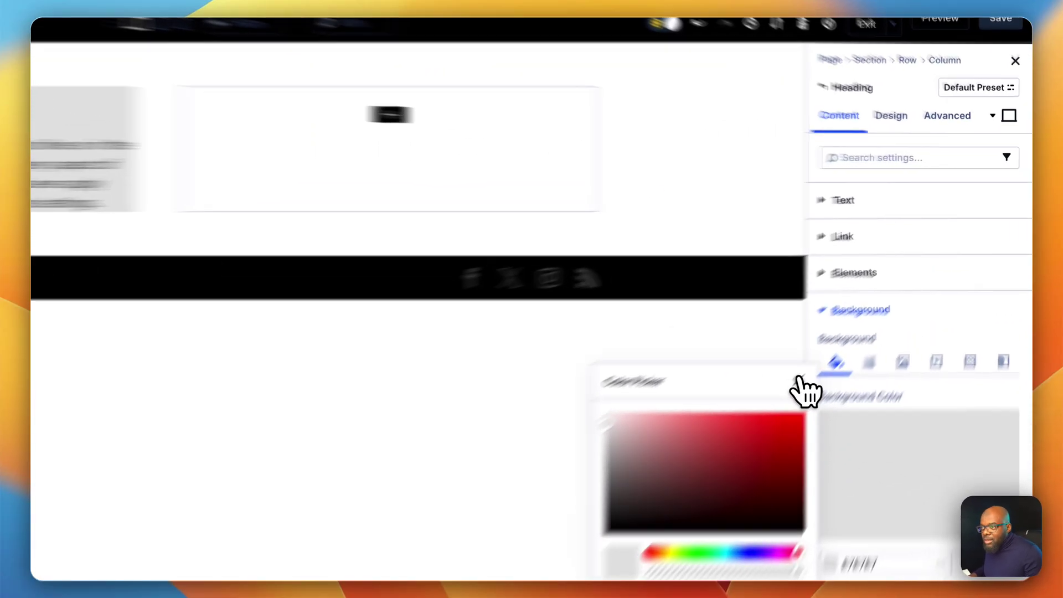
Set the heading module's padding to 3rem, with top/bottom and left/right linked
left_click(887, 314)
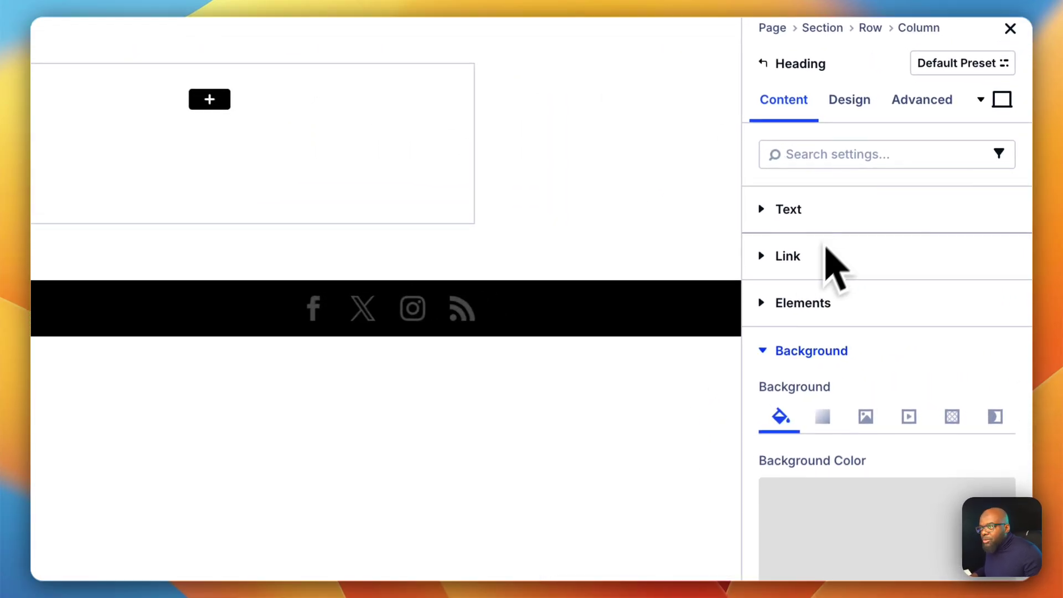
left_click(853, 129)
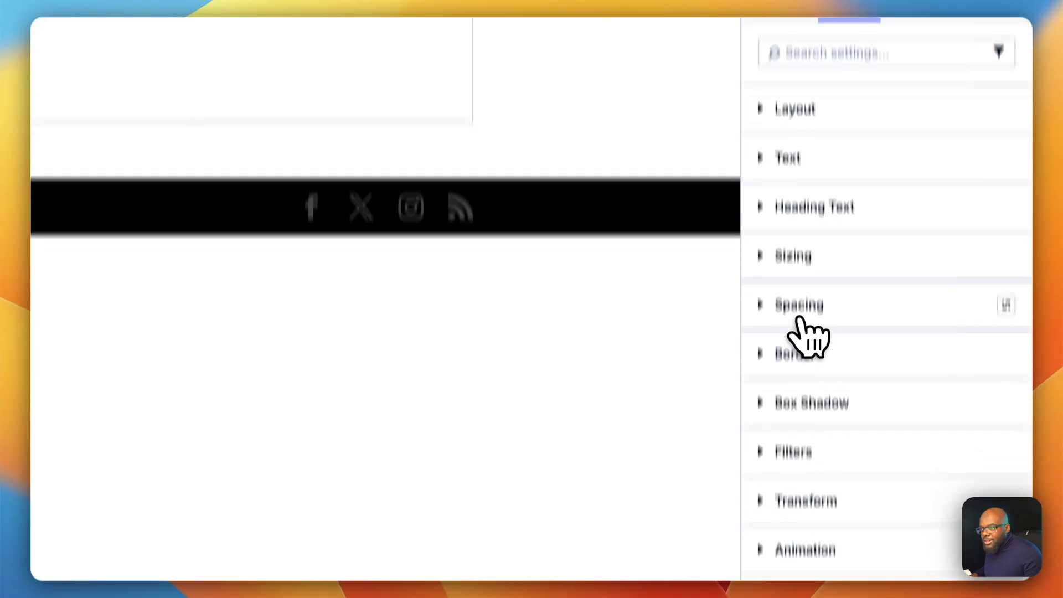
left_click(800, 454)
scroll(803, 332, "down", 1)
left_click(795, 418)
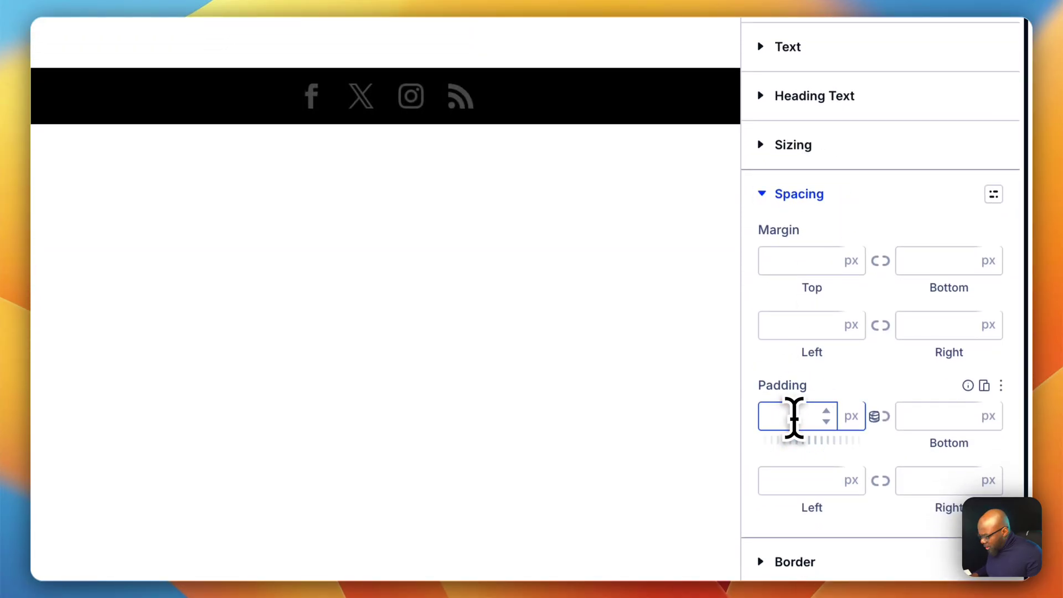
type("3rem")
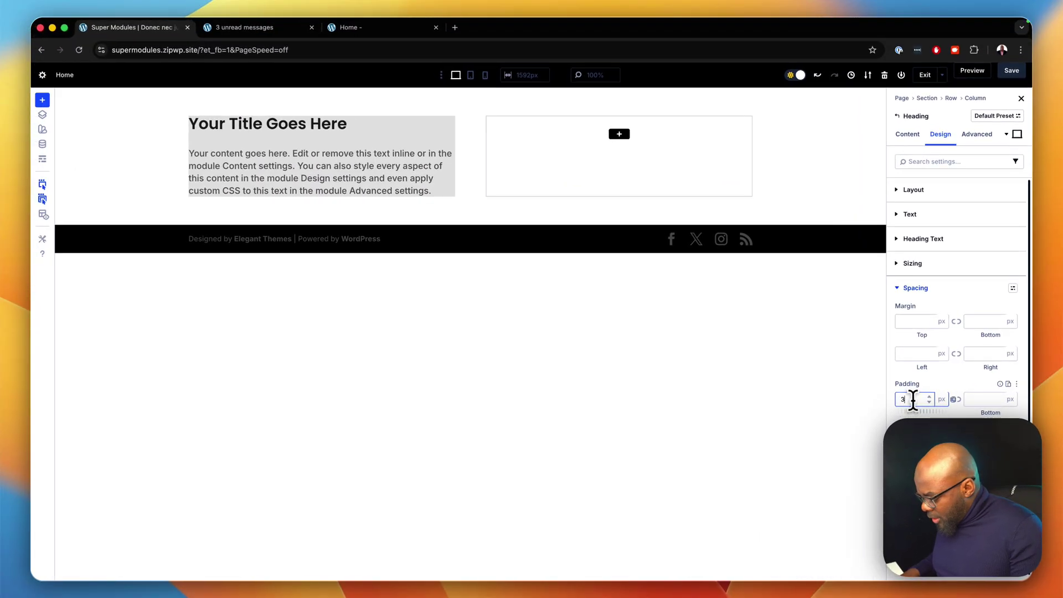
left_click(957, 399)
left_click(913, 431)
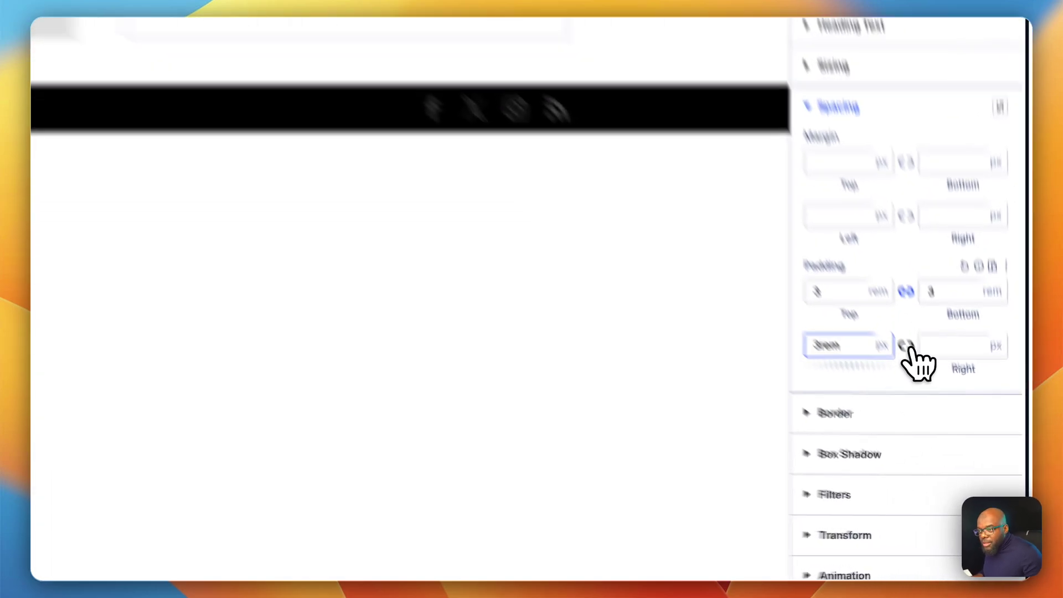
left_click(957, 431)
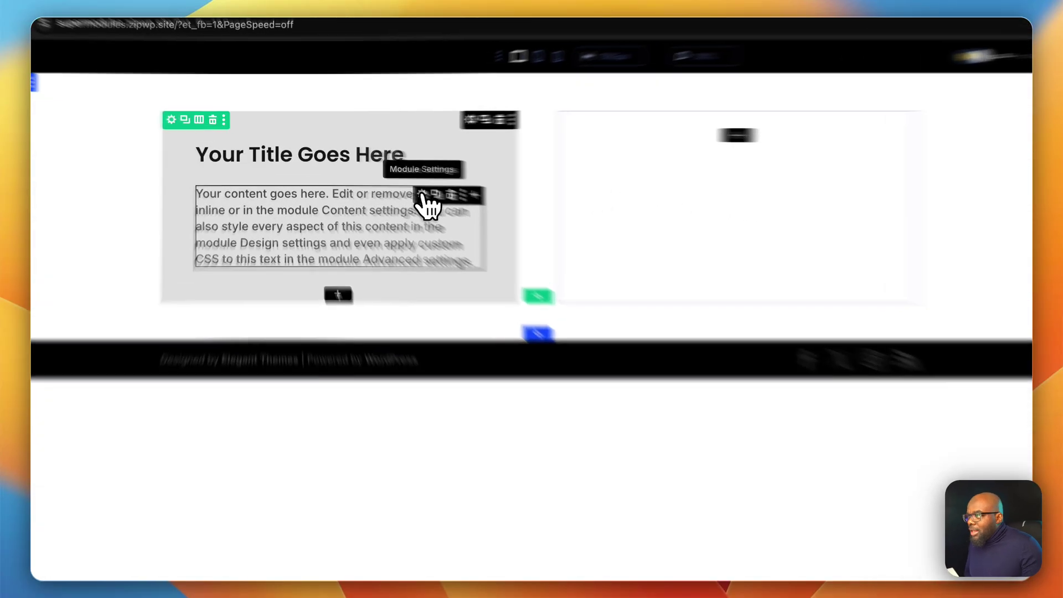
Nest an Image module inside the text module and choose the sunset family photo
right_click(388, 180)
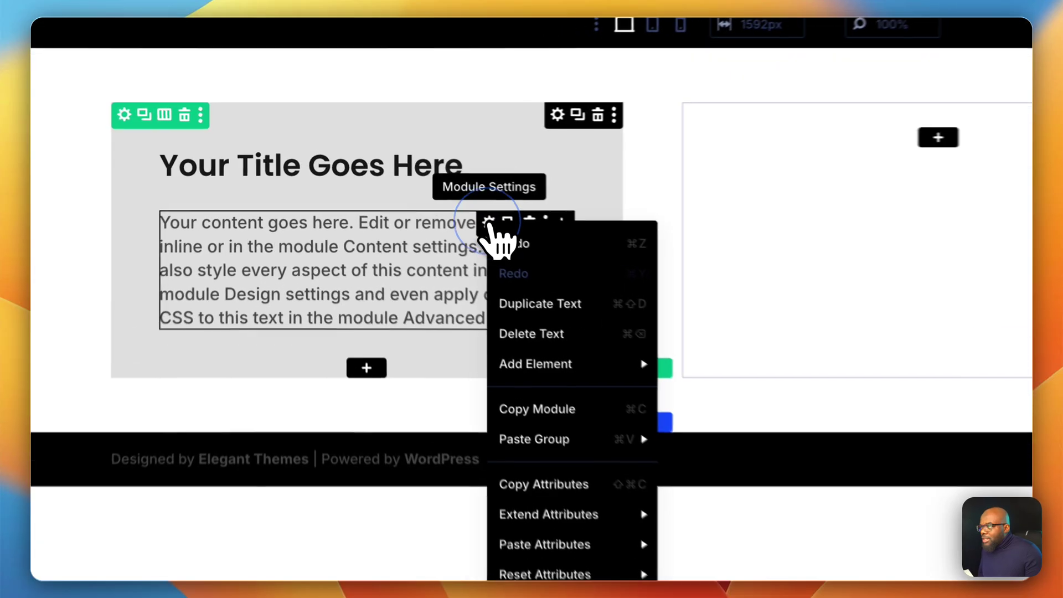
mouse_move(422, 254)
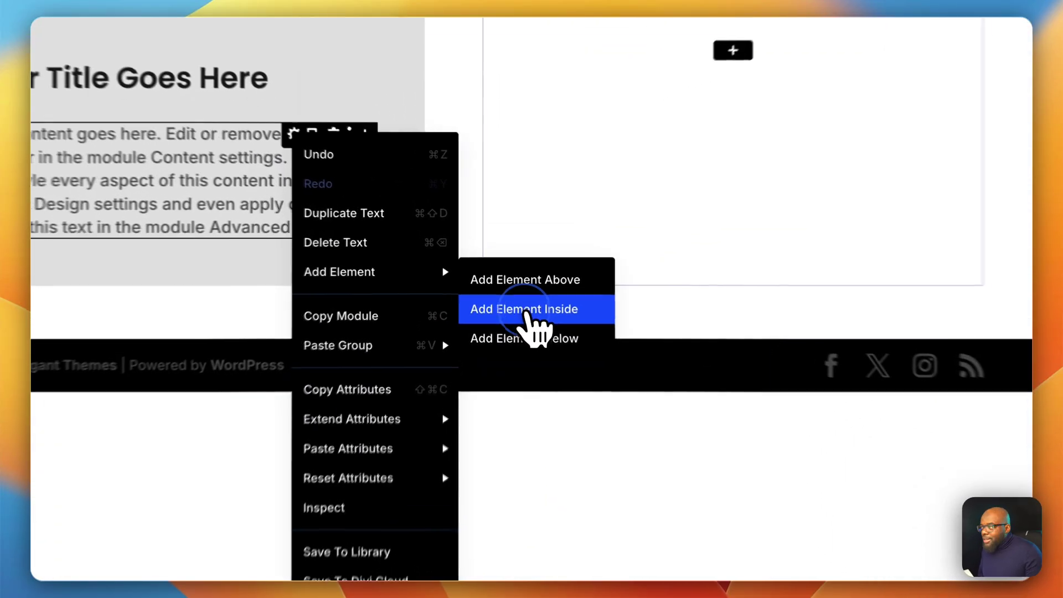
left_click(512, 273)
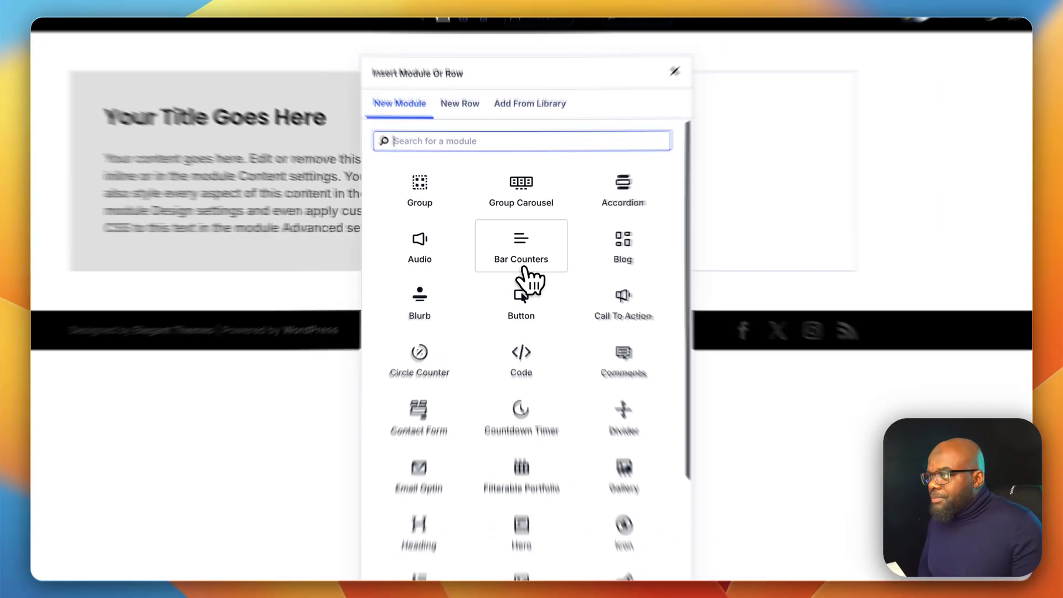
type("image")
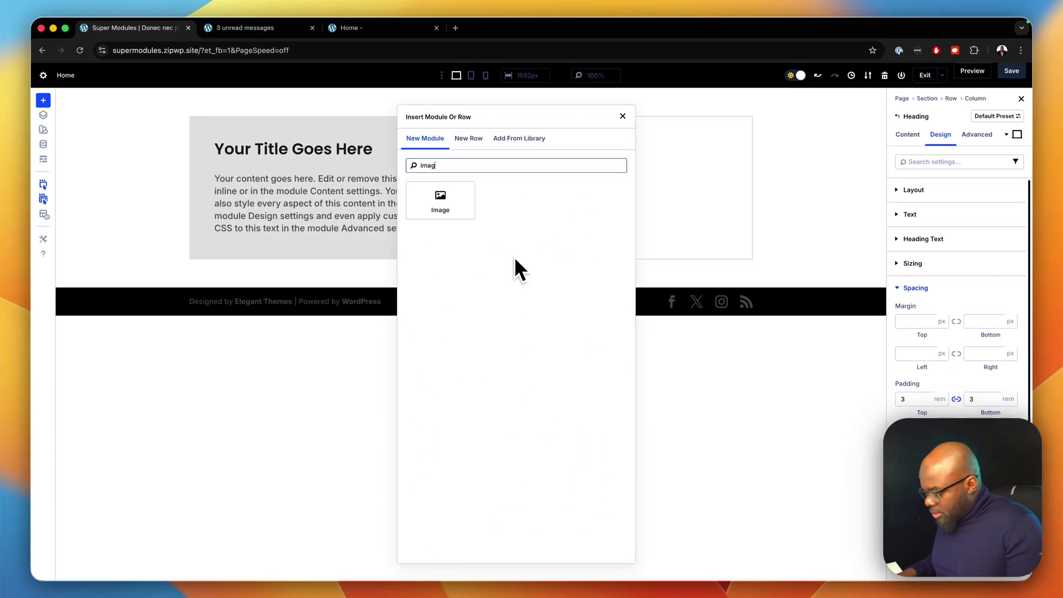
left_click(446, 208)
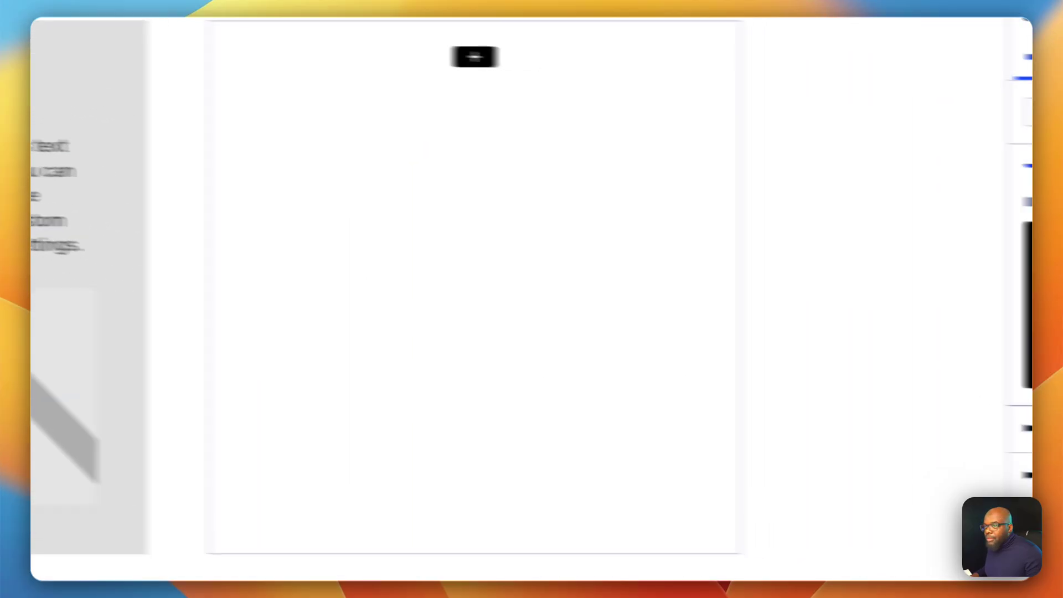
left_click(985, 327)
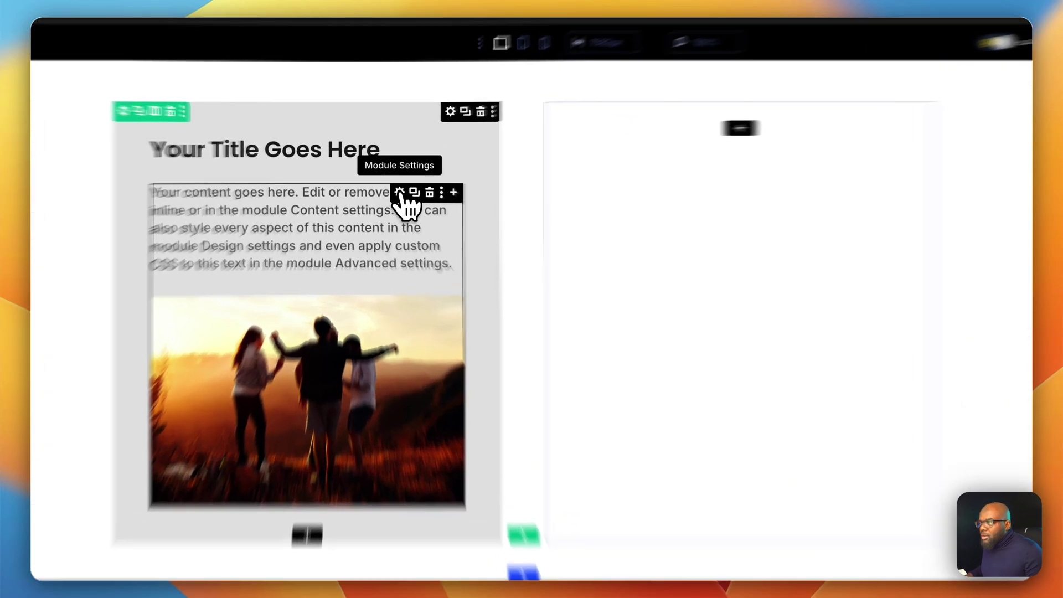
Nest a Social Media Follow module in the text module and move the icons above the image
right_click(387, 192)
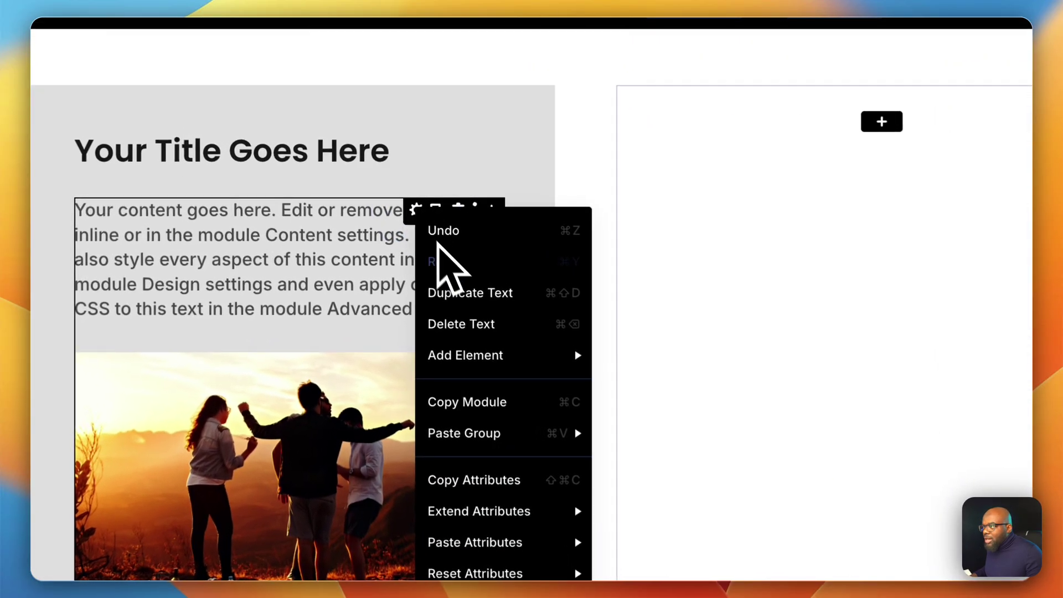
mouse_move(430, 244)
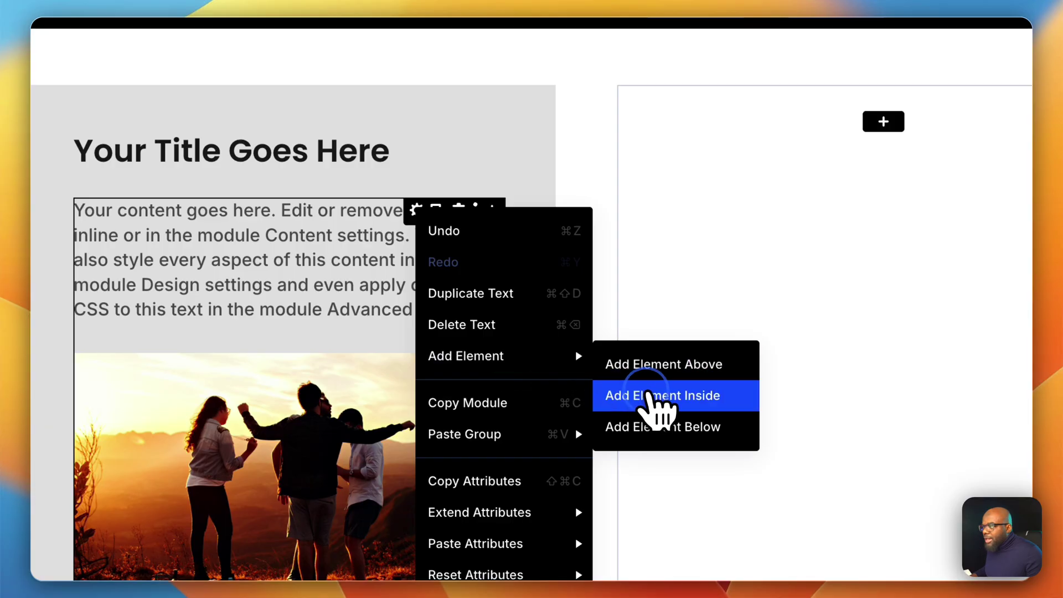
left_click(653, 398)
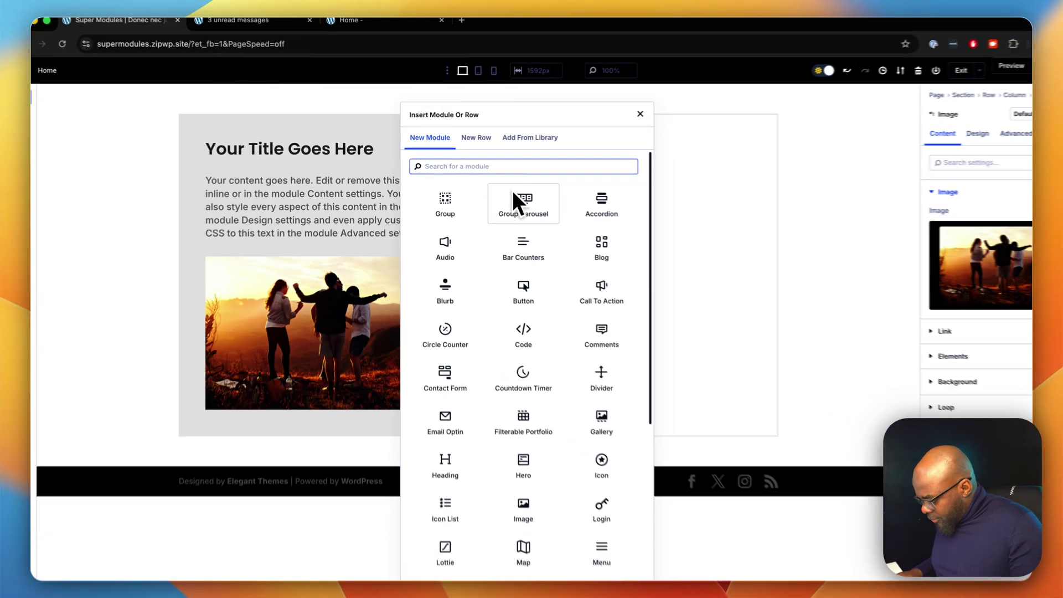
type("soci")
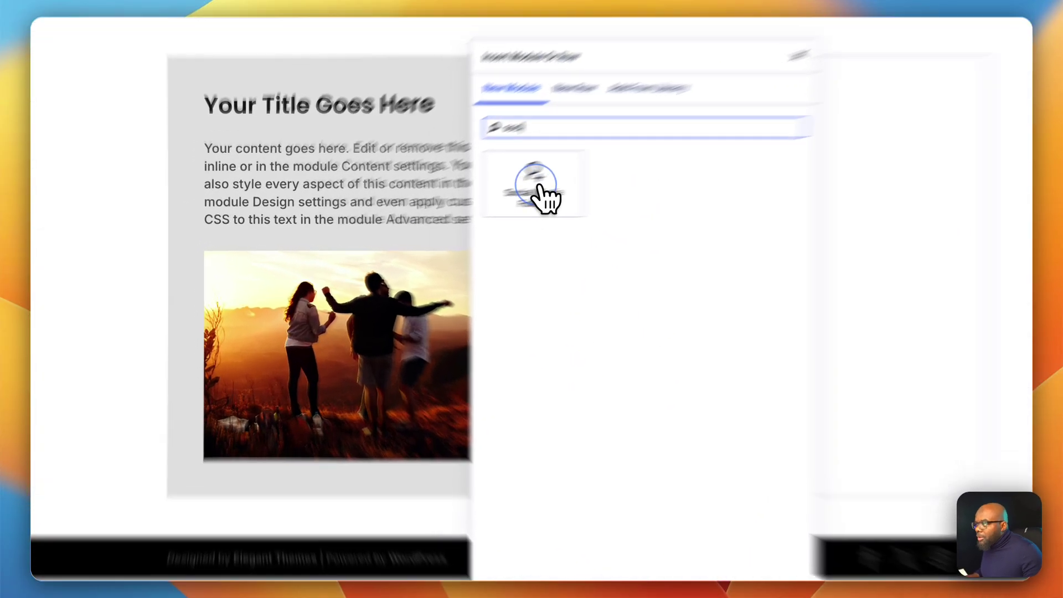
left_click(444, 206)
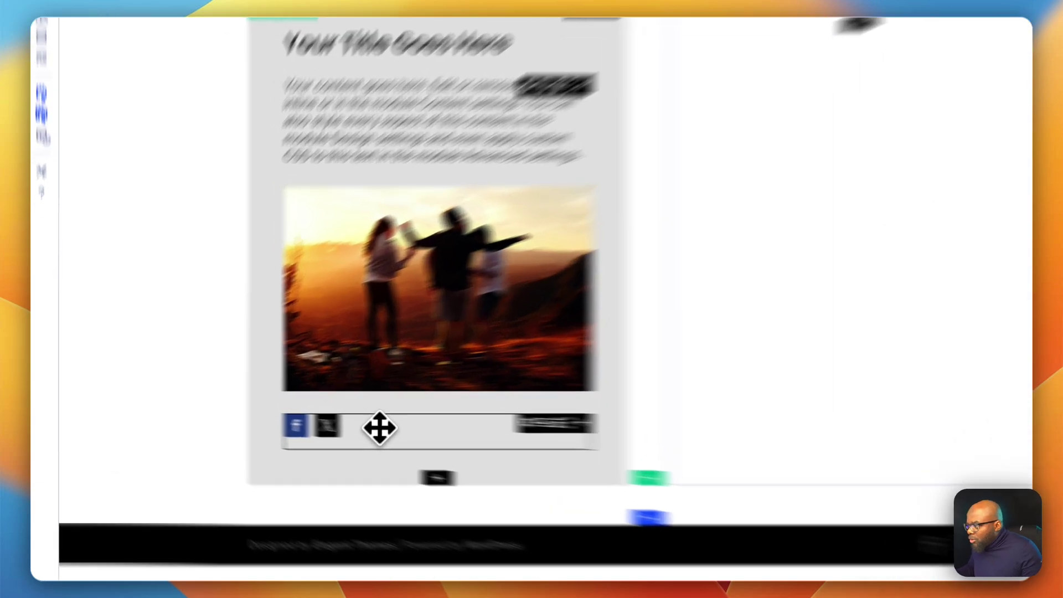
left_click_drag(381, 429, 399, 193)
left_click_drag(475, 171, 476, 166)
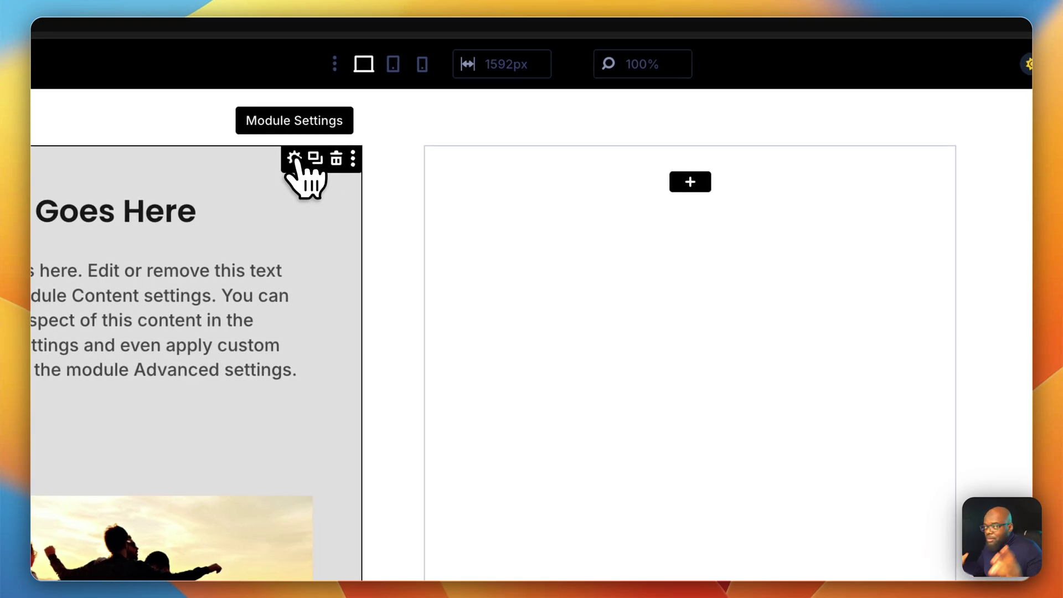
Switch on Loop Element in the card's Loop settings, querying the Posts post type
left_click(294, 161)
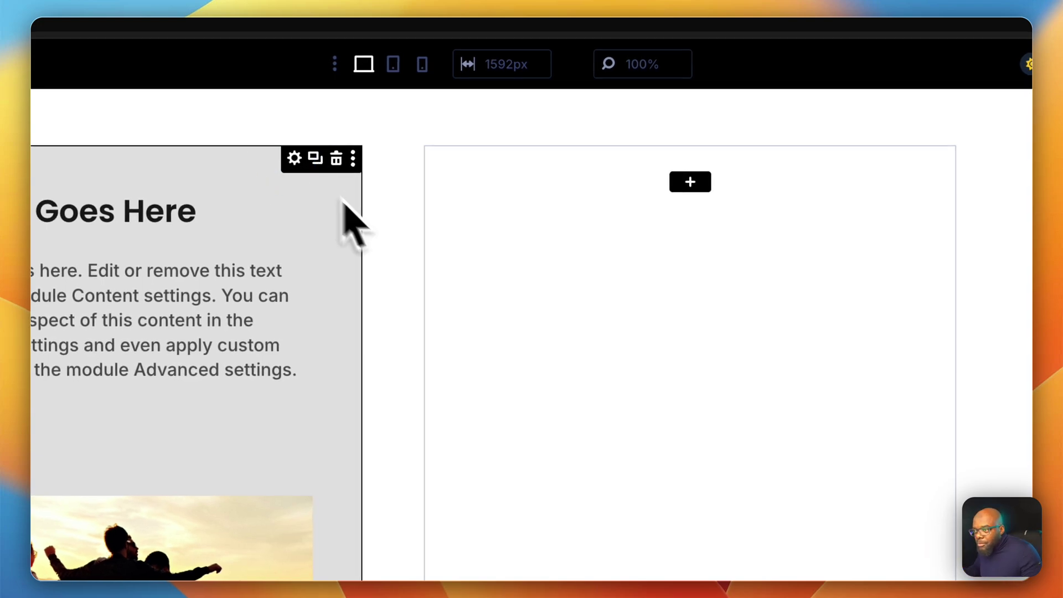
left_click(835, 404)
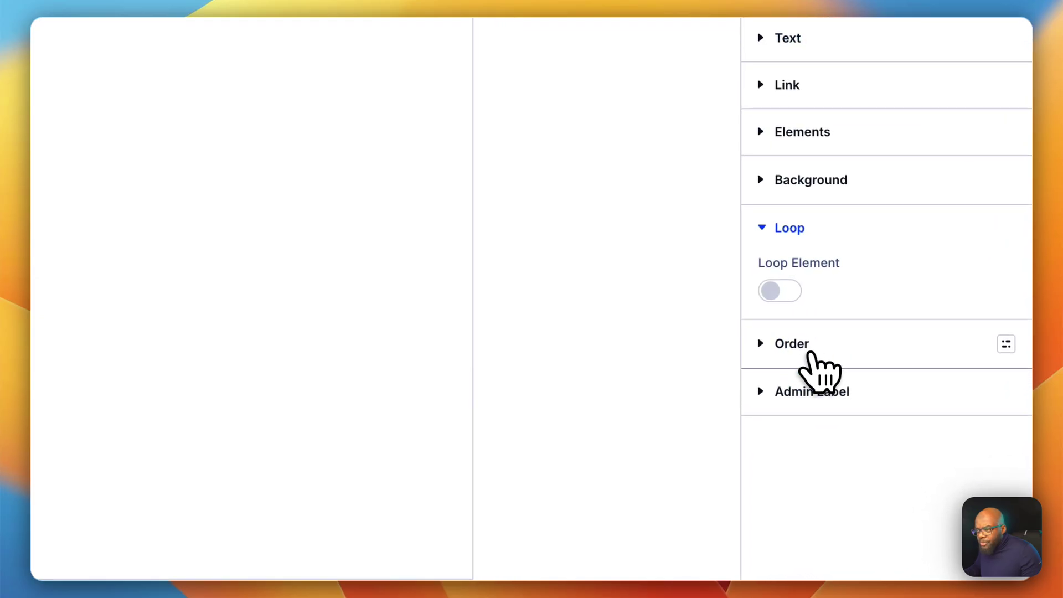
left_click(789, 293)
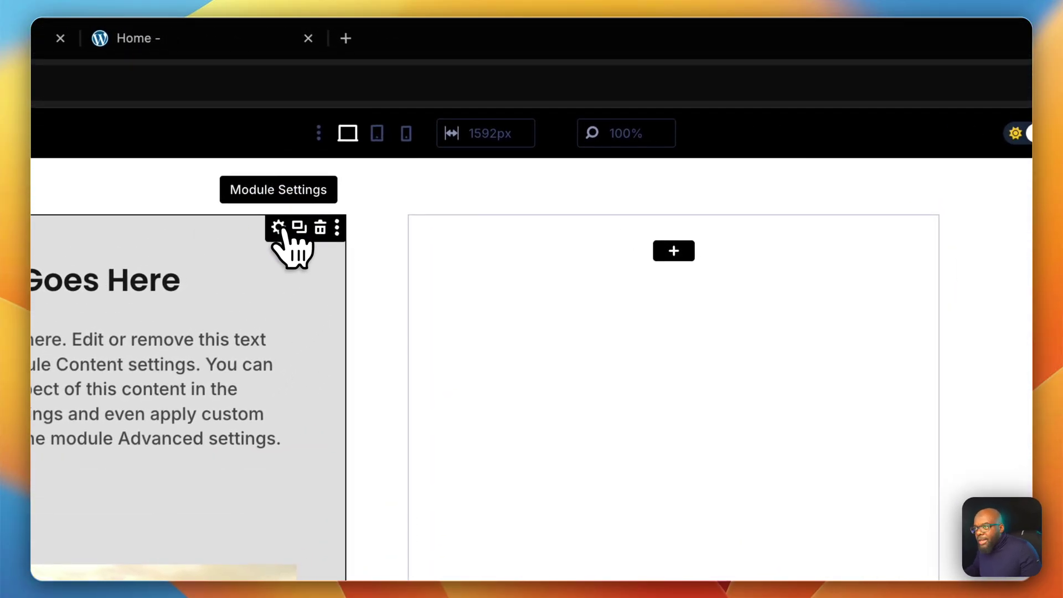
Set the heading text to the dynamic Loop Post Title
left_click(279, 229)
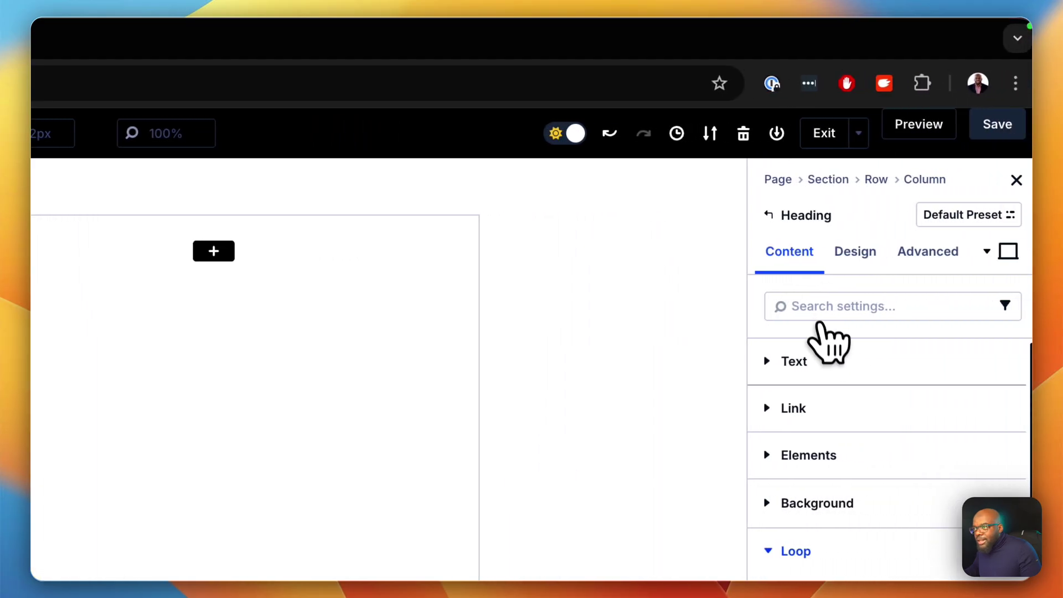
left_click(824, 321)
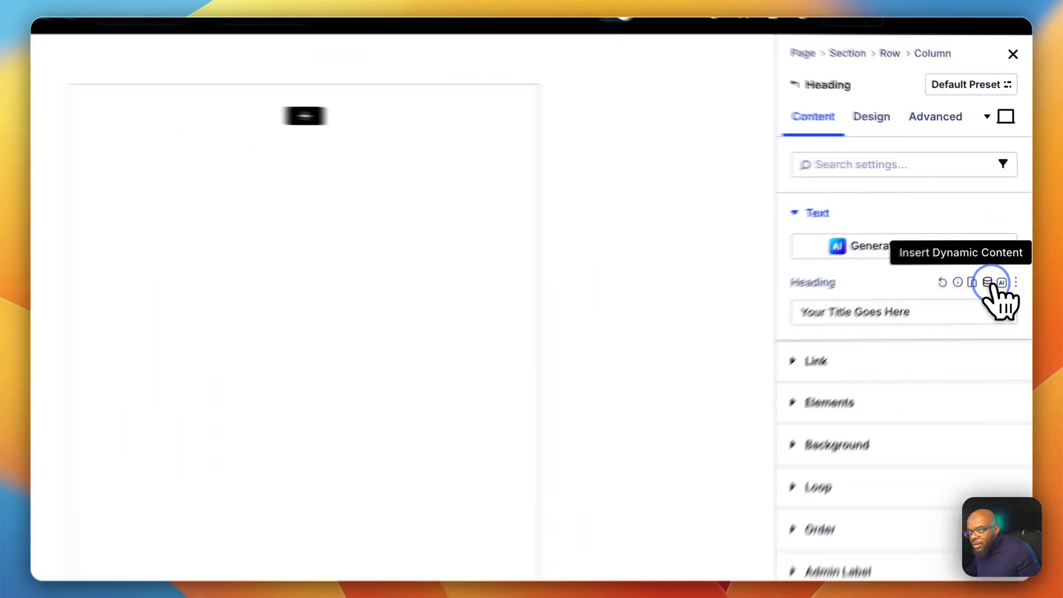
left_click(1008, 229)
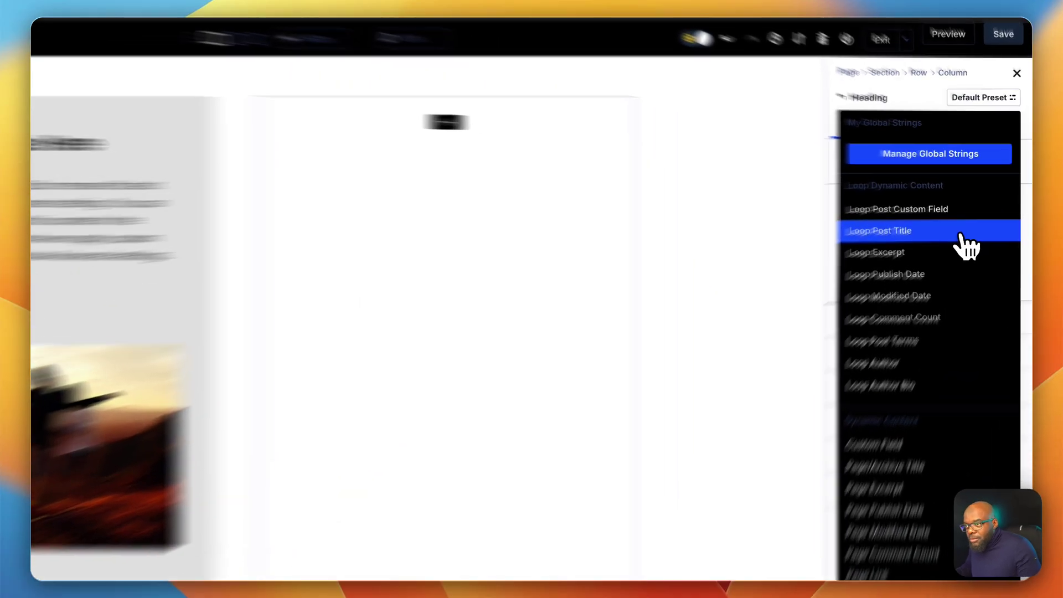
left_click(984, 214)
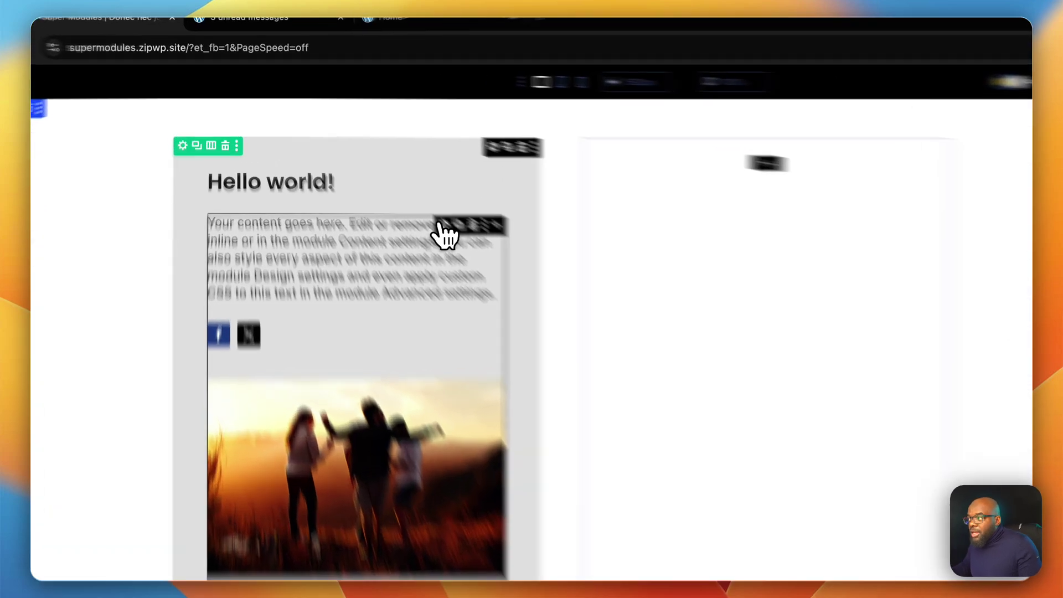
Set the body text module's content to the dynamic Loop Excerpt
left_click(386, 178)
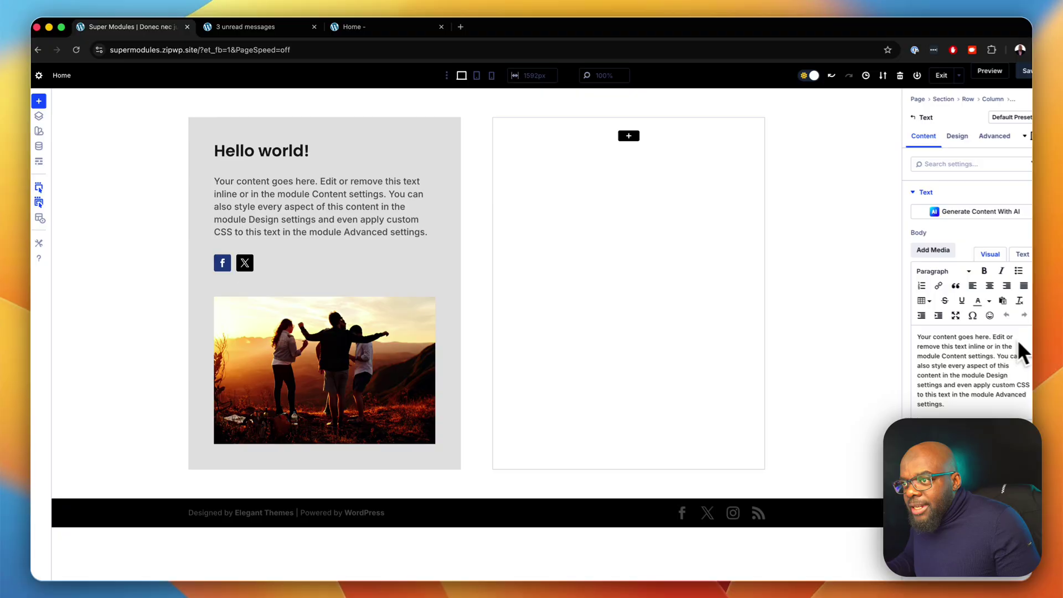
left_click(1009, 236)
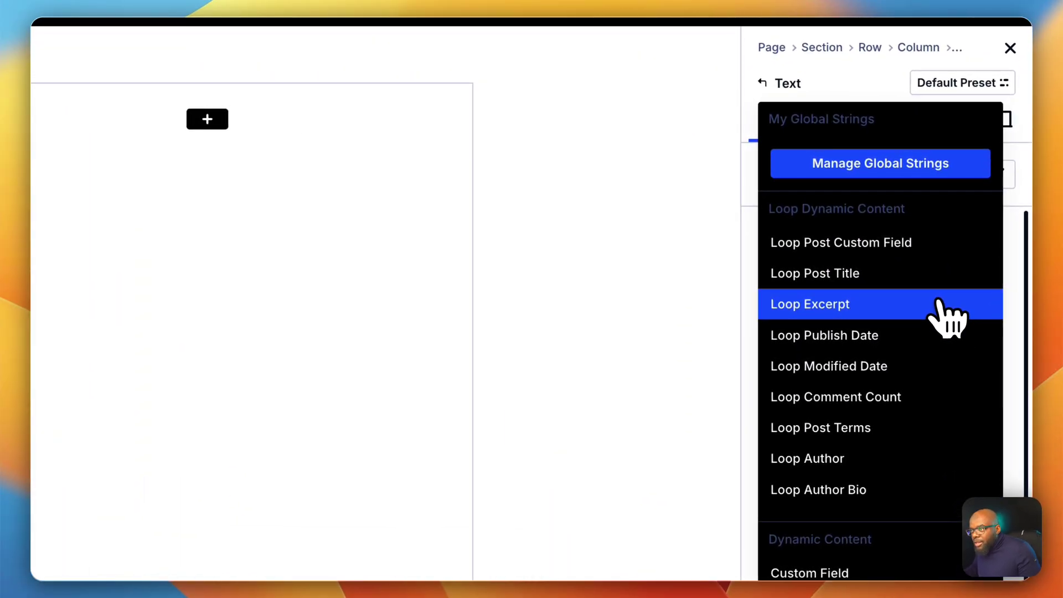
left_click(948, 310)
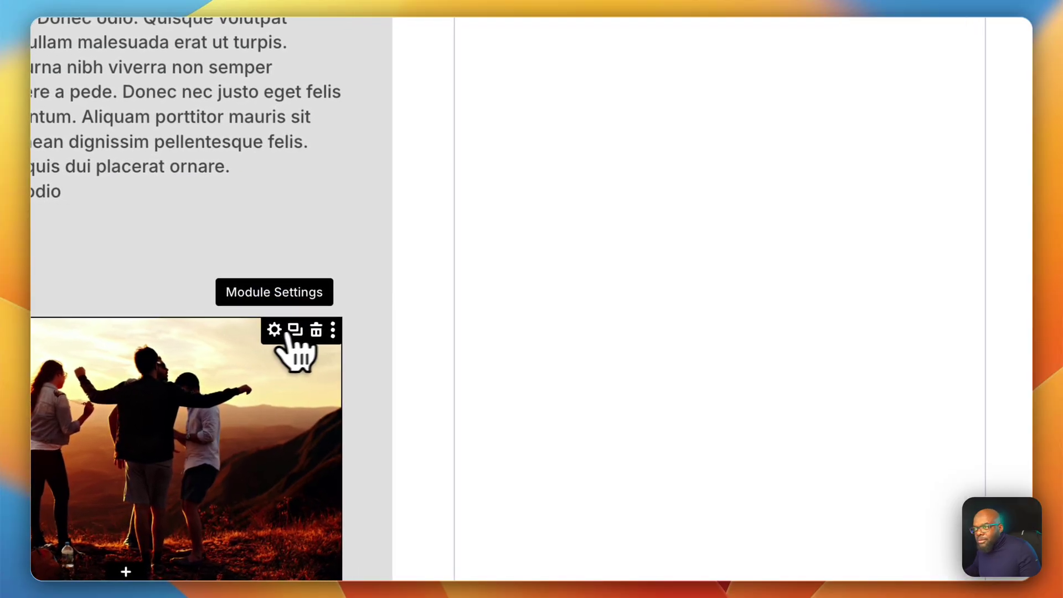
Set the image module to the dynamic Loop Featured Image
left_click(274, 330)
mouse_move(949, 304)
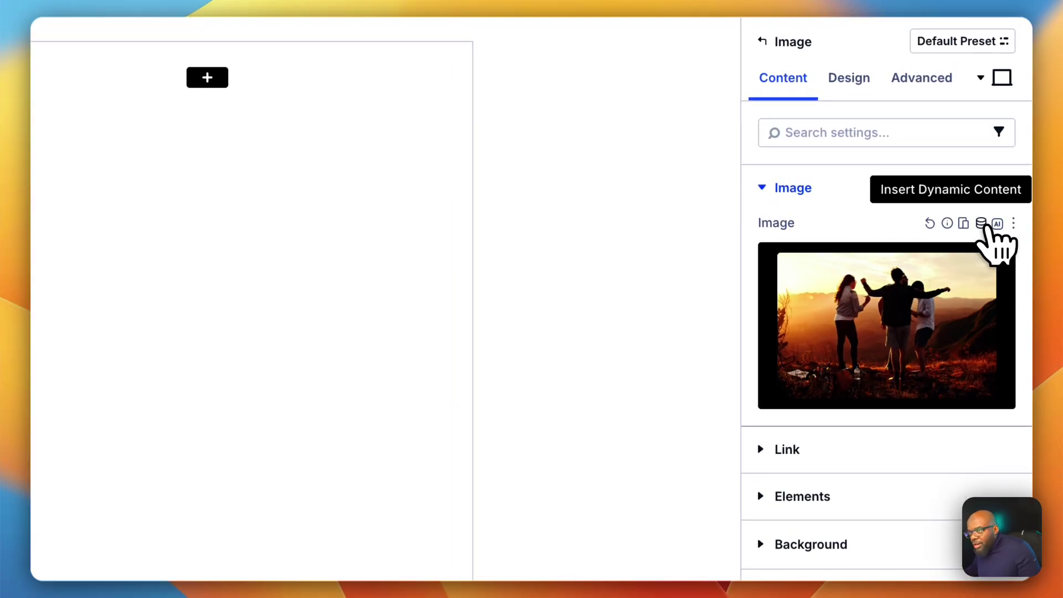
left_click(983, 224)
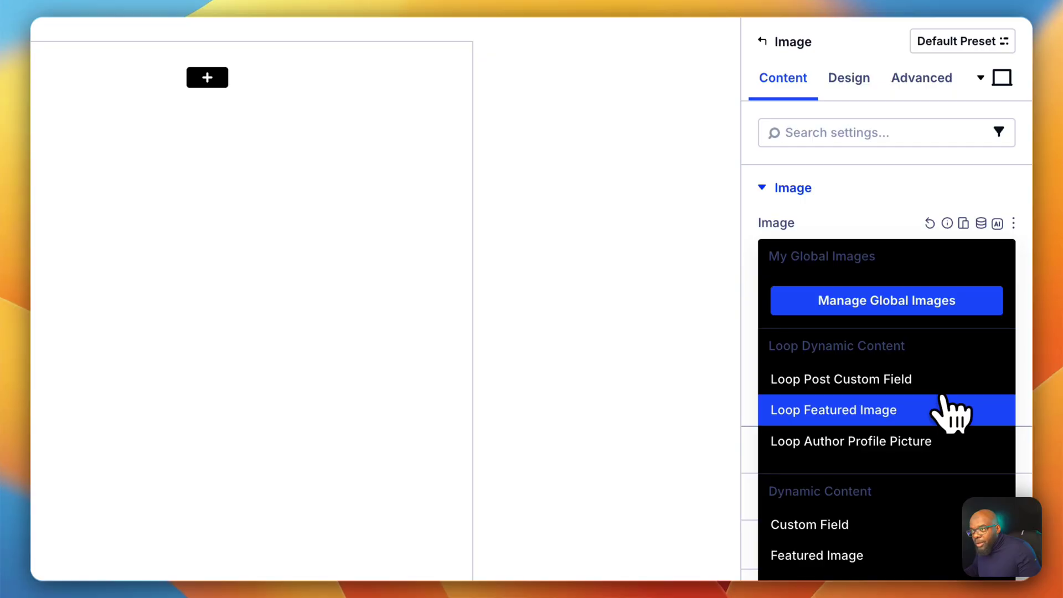
left_click(940, 426)
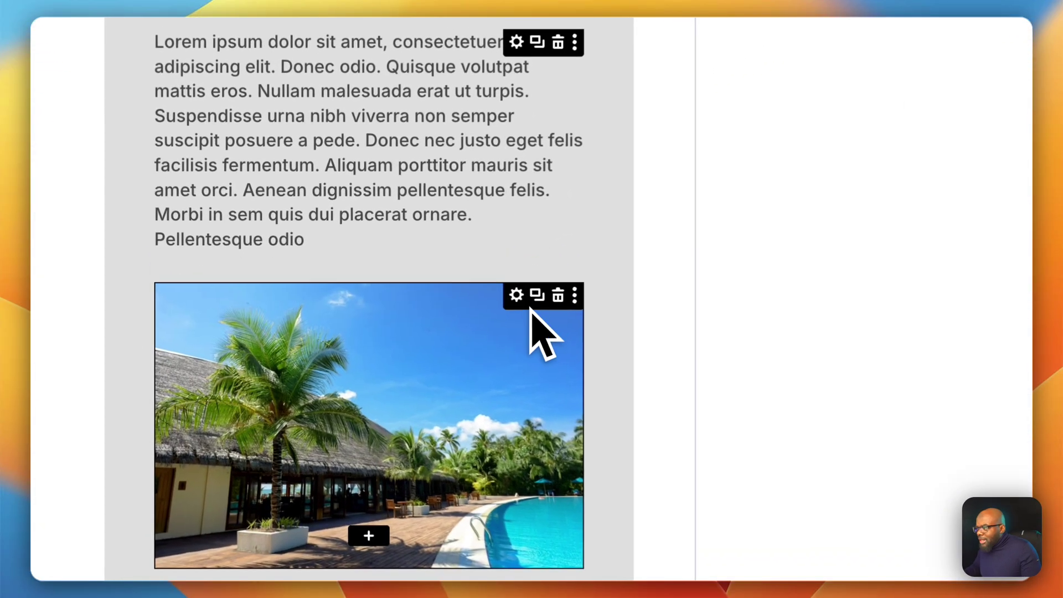
Add a Button module inside the card's image module
right_click(519, 299)
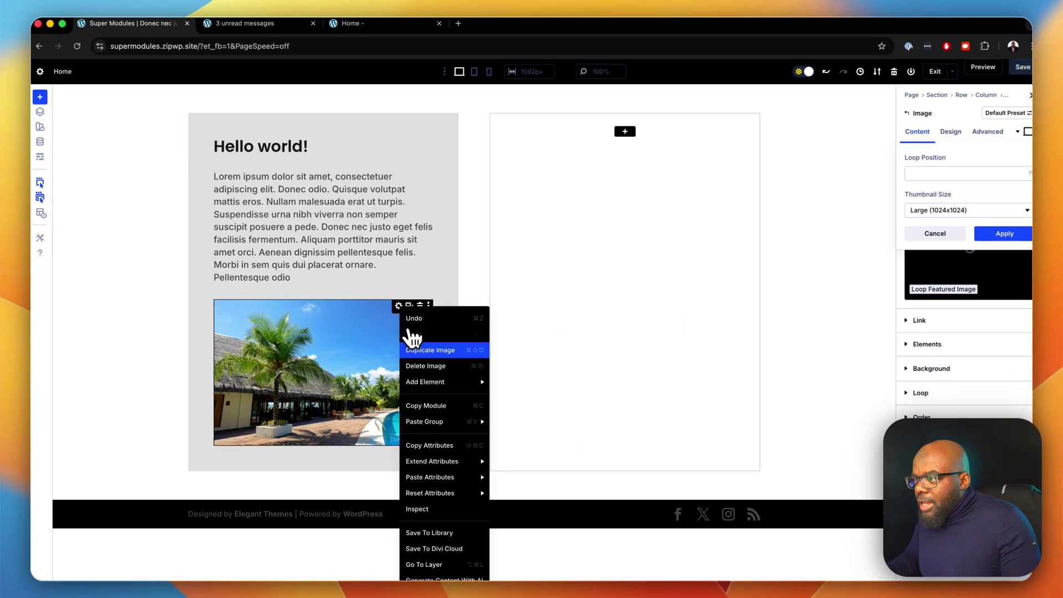
mouse_move(576, 446)
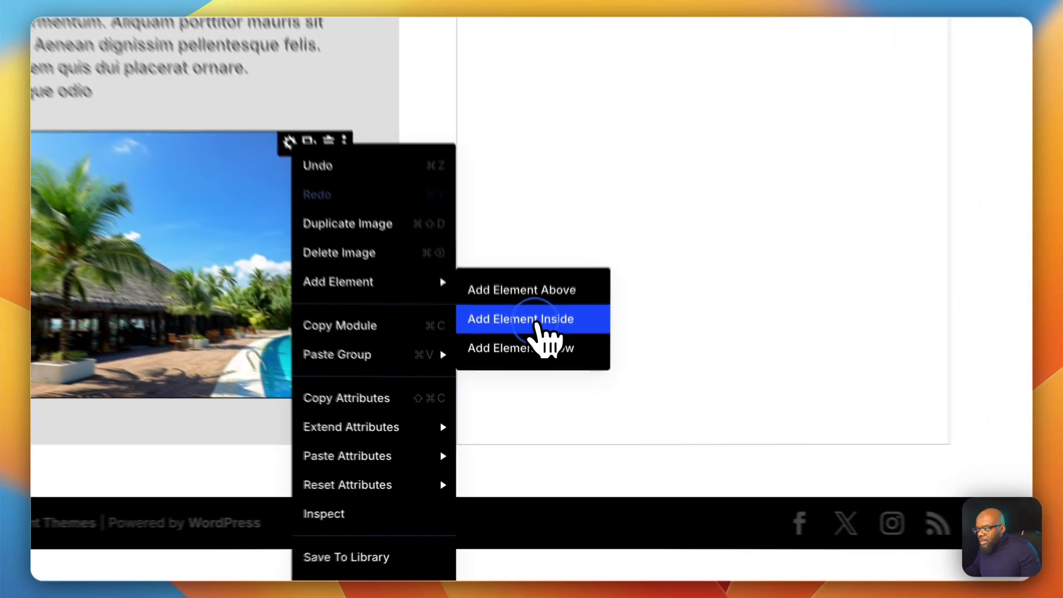
left_click(526, 401)
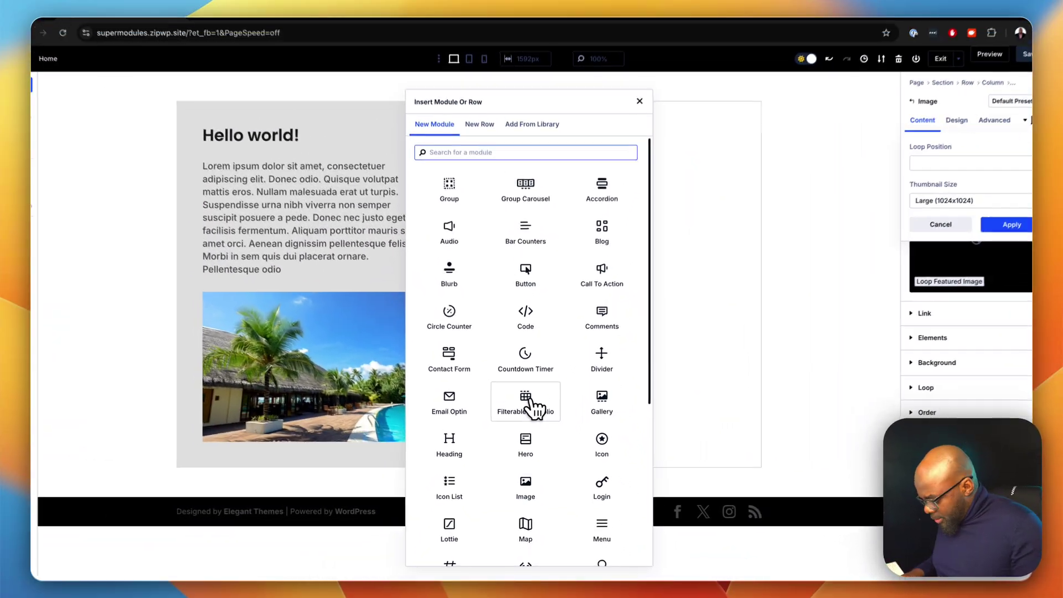
type("butt")
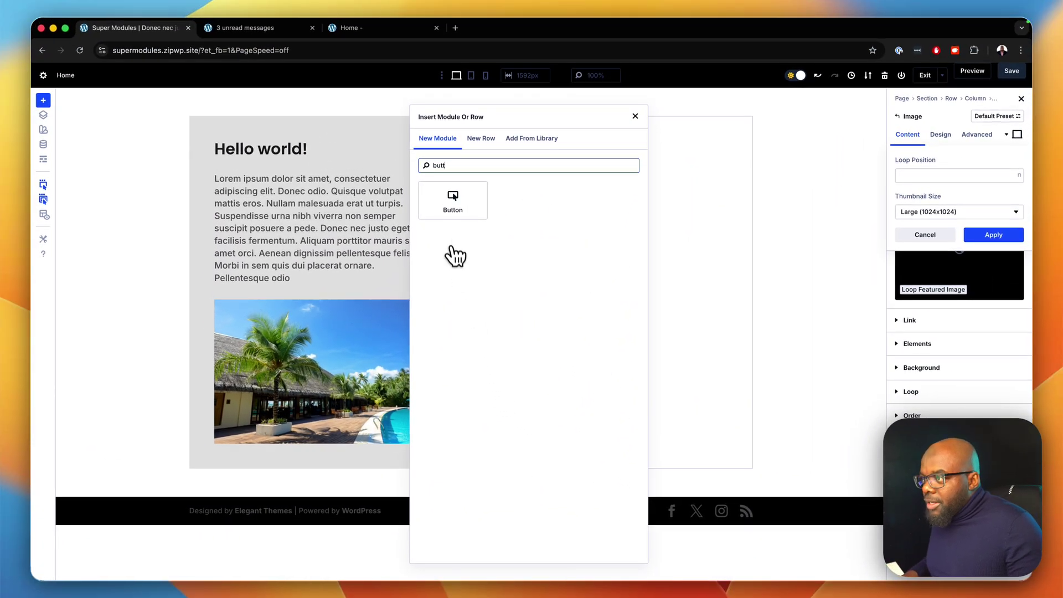
left_click(450, 205)
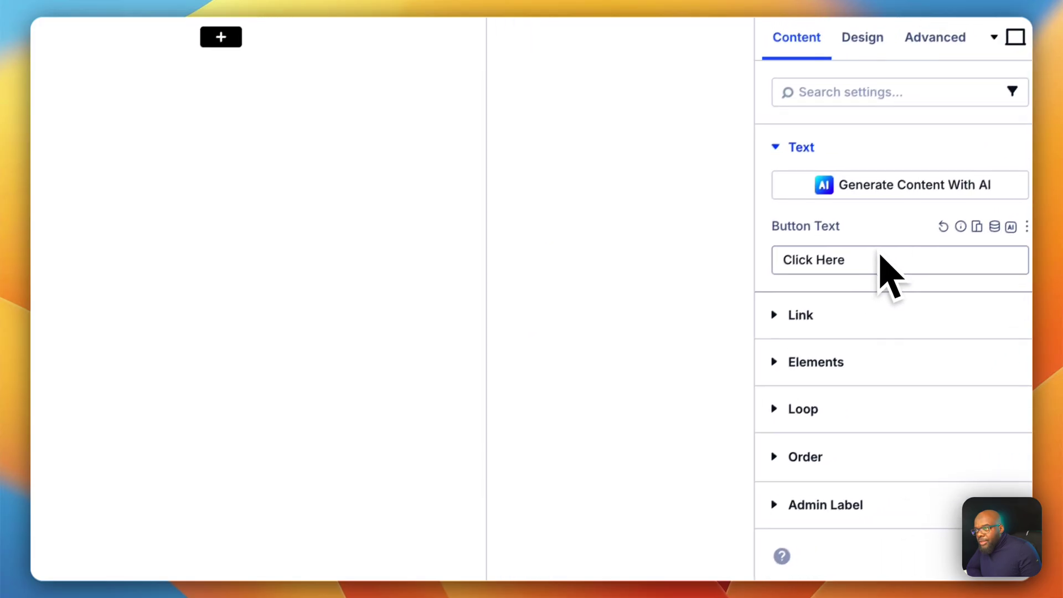
Set the button's link URL to the Loop Link dynamic content and save the page
left_click(760, 321)
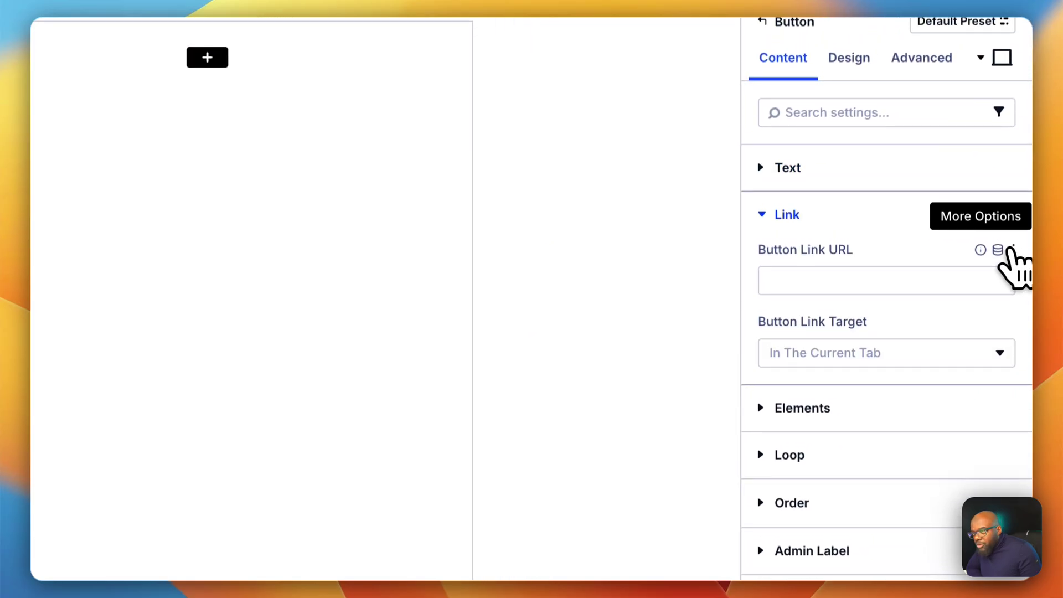
left_click(999, 259)
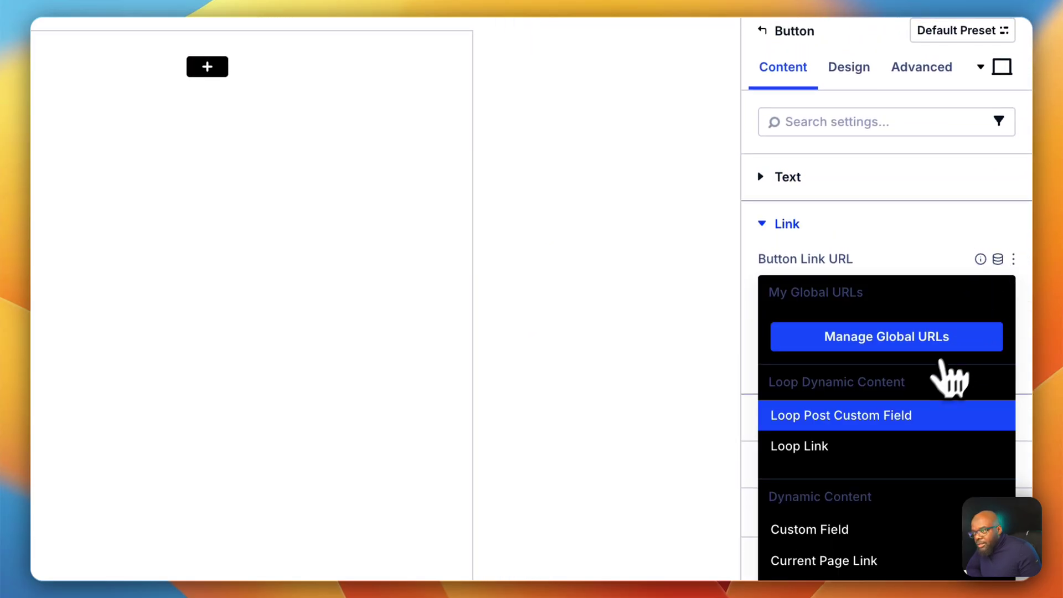
left_click(855, 446)
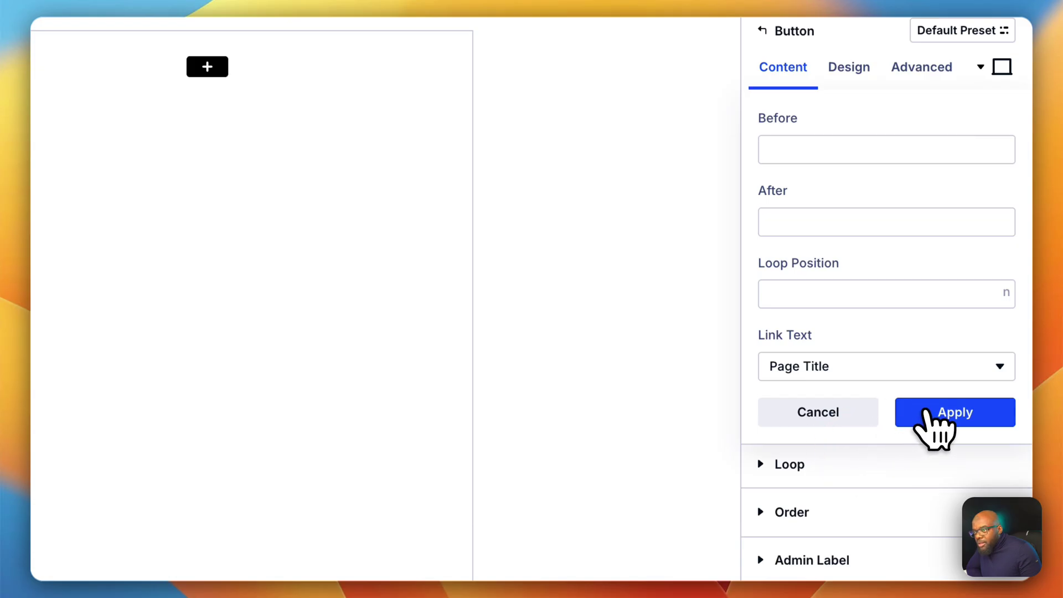
left_click(936, 420)
left_click(991, 120)
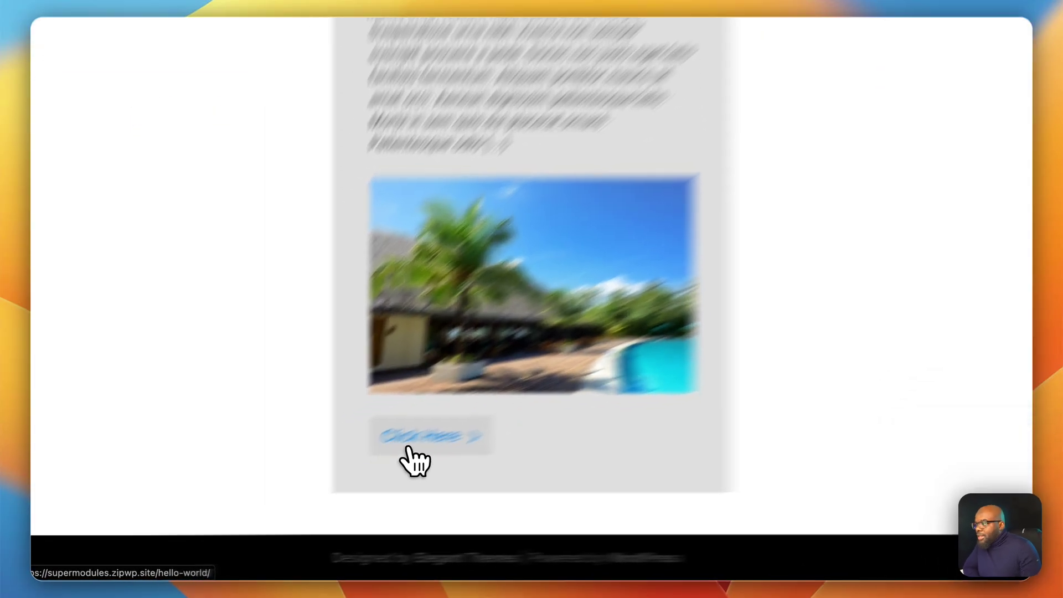
Test the card button on the Hello World post, then switch to the Divi University feed tab
left_click(306, 485)
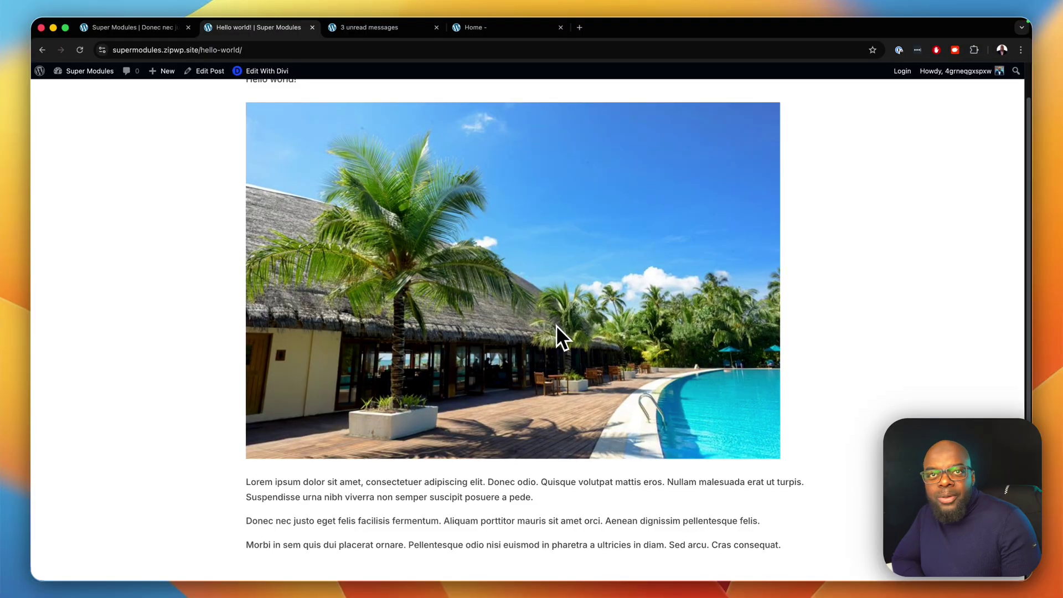
scroll(556, 327, "up", 1)
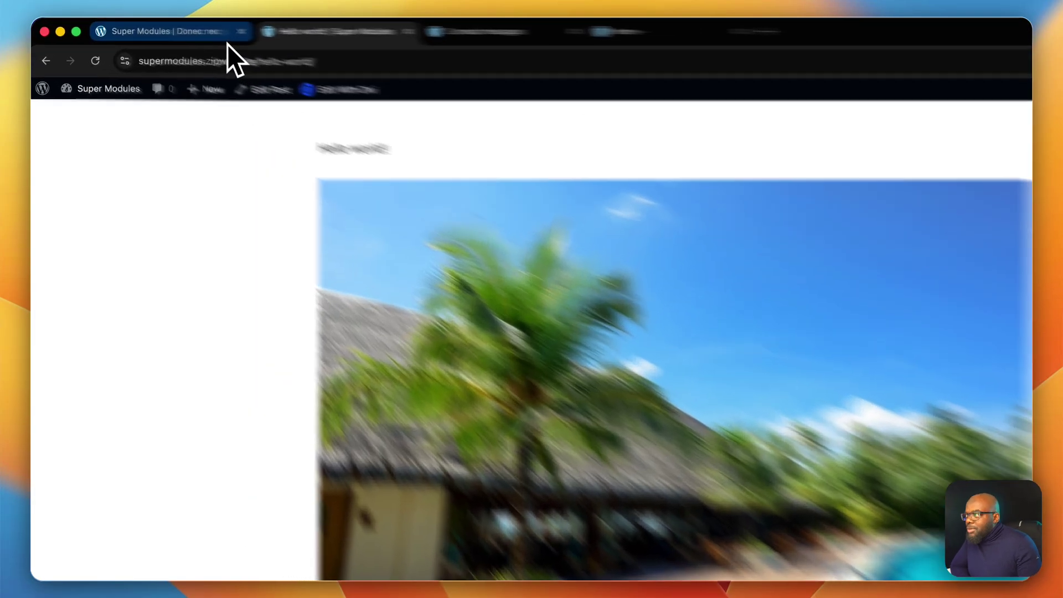
left_click(166, 30)
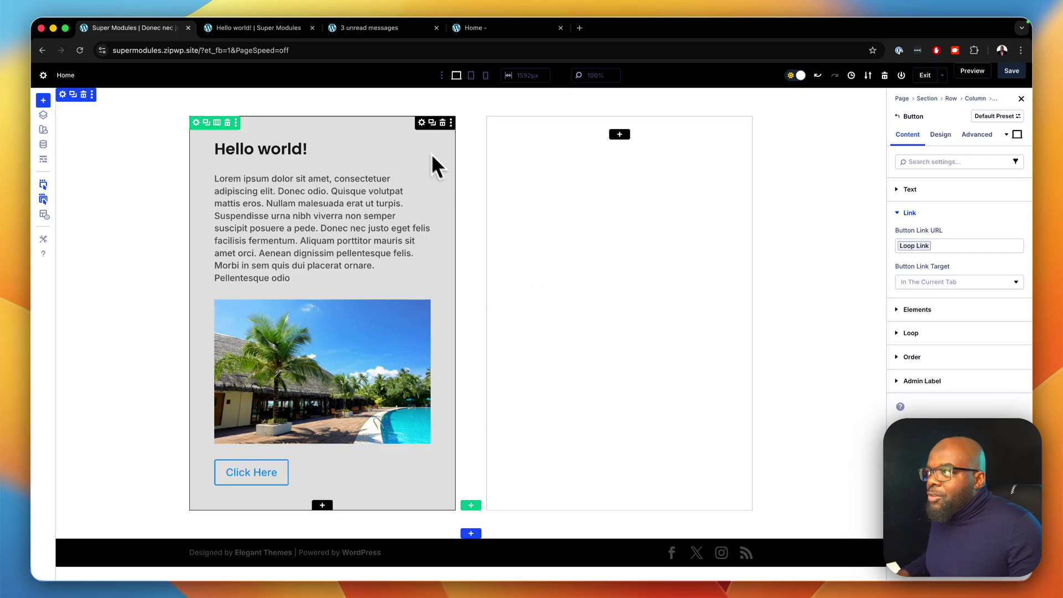
left_click(373, 32)
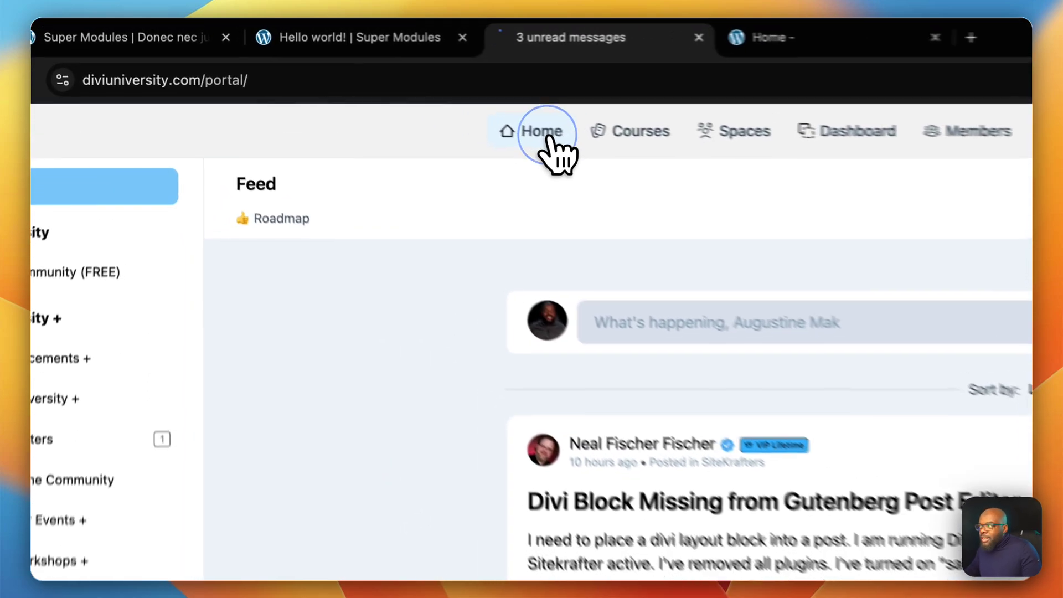
Visit the Divi University community portal, then bring up the 'Home -' homepage tab
left_click(357, 79)
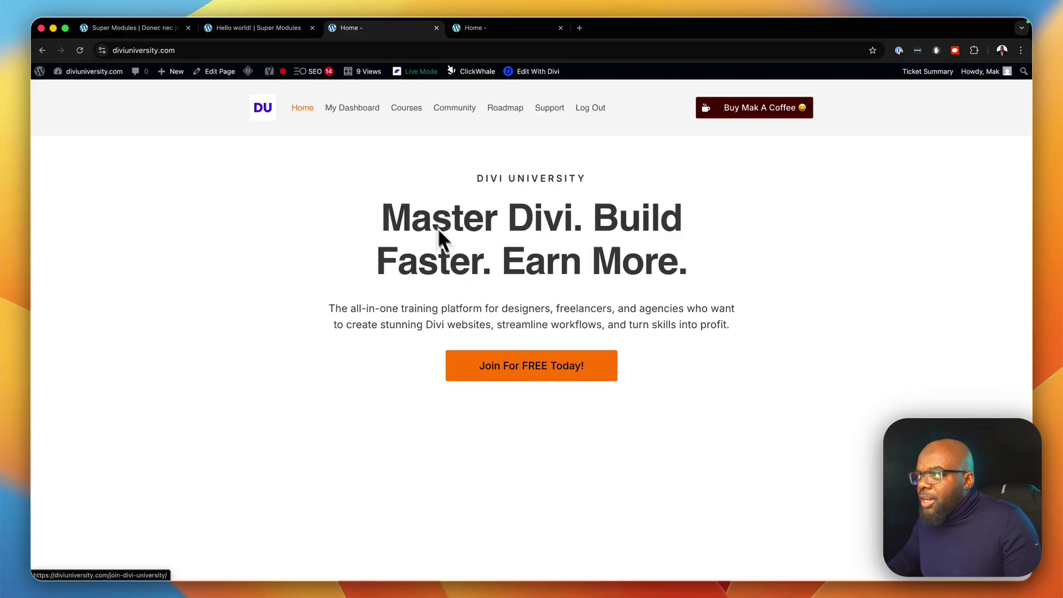
mouse_move(109, 73)
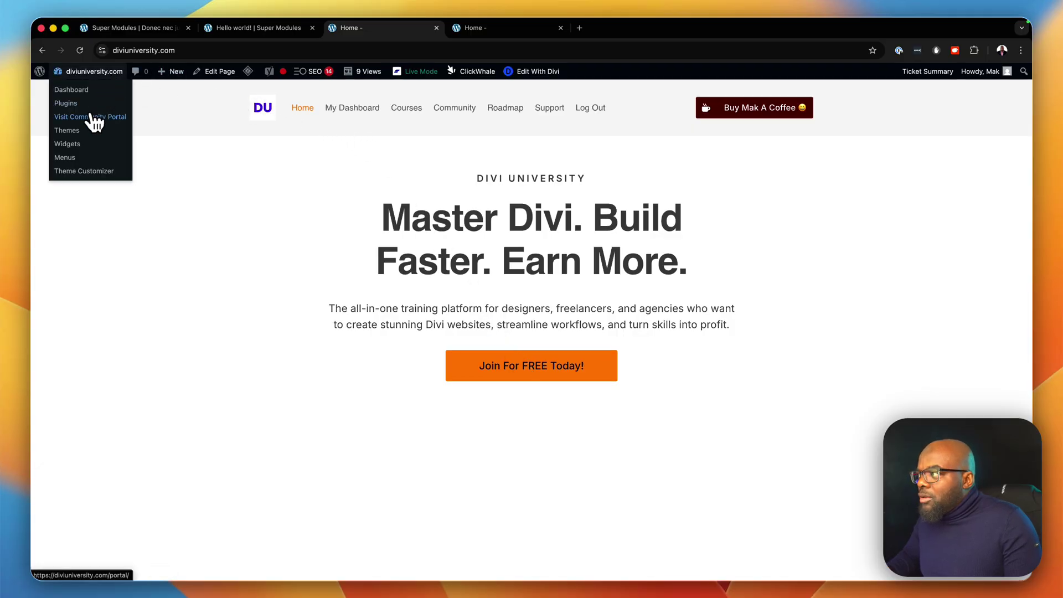
left_click(89, 116)
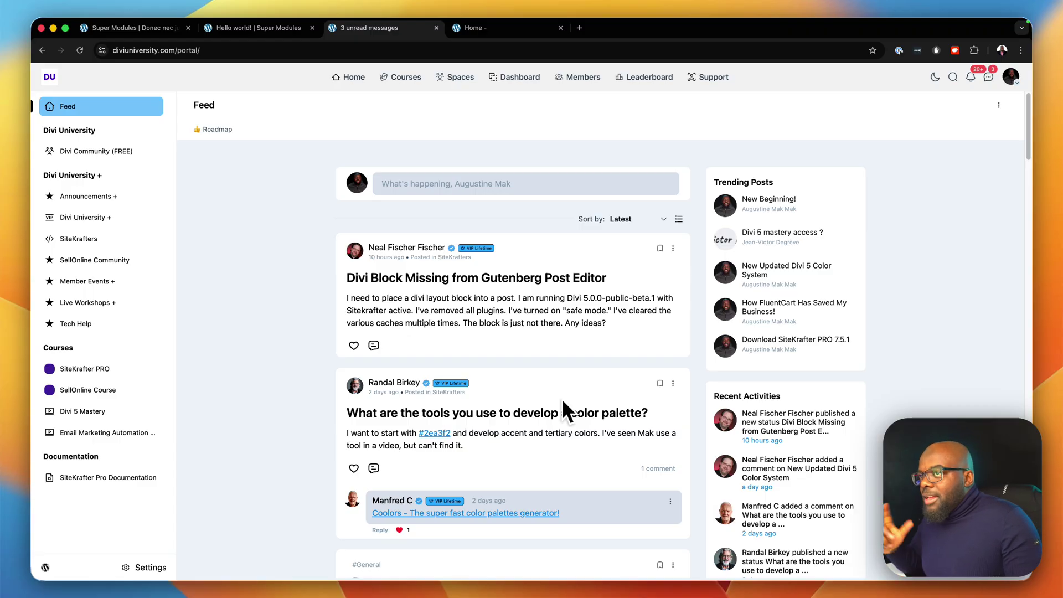
left_click(520, 31)
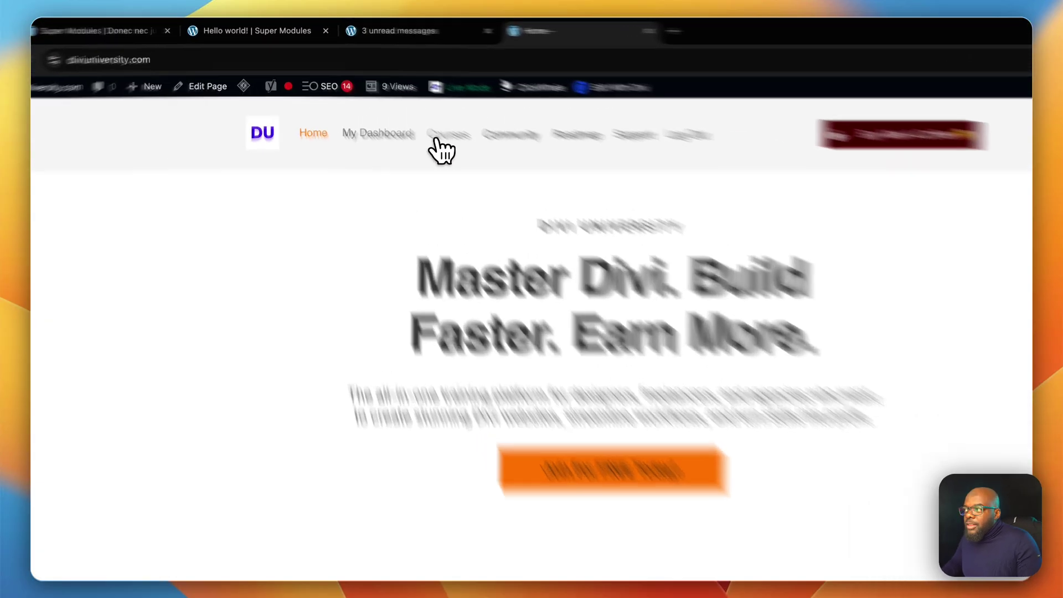
Open the Courses page from the top navigation
left_click(440, 141)
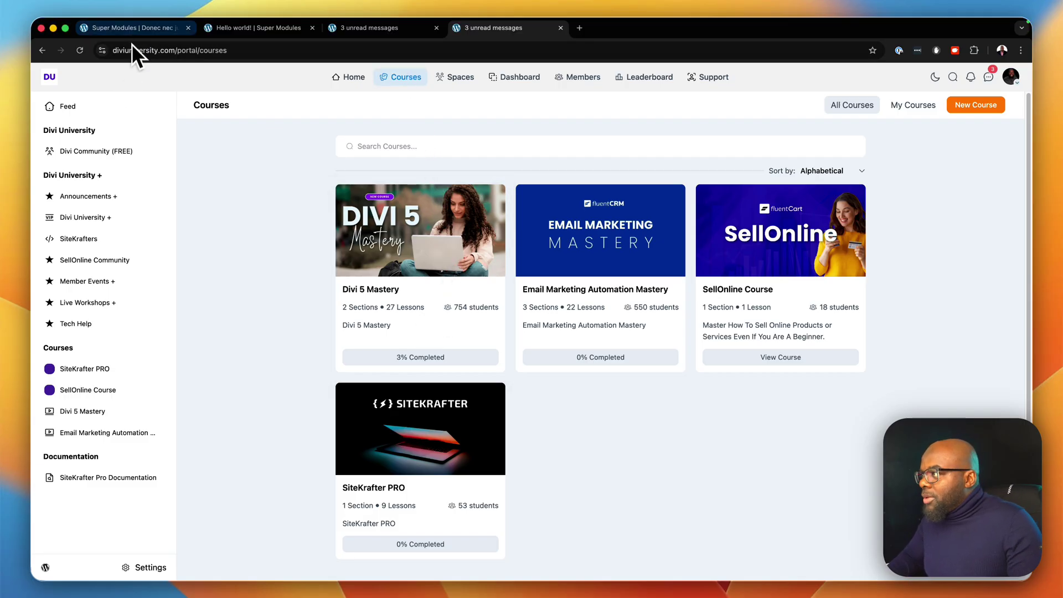
Cycle the card's flex layout direction through row, row reverse, column and column reverse
left_click(131, 30)
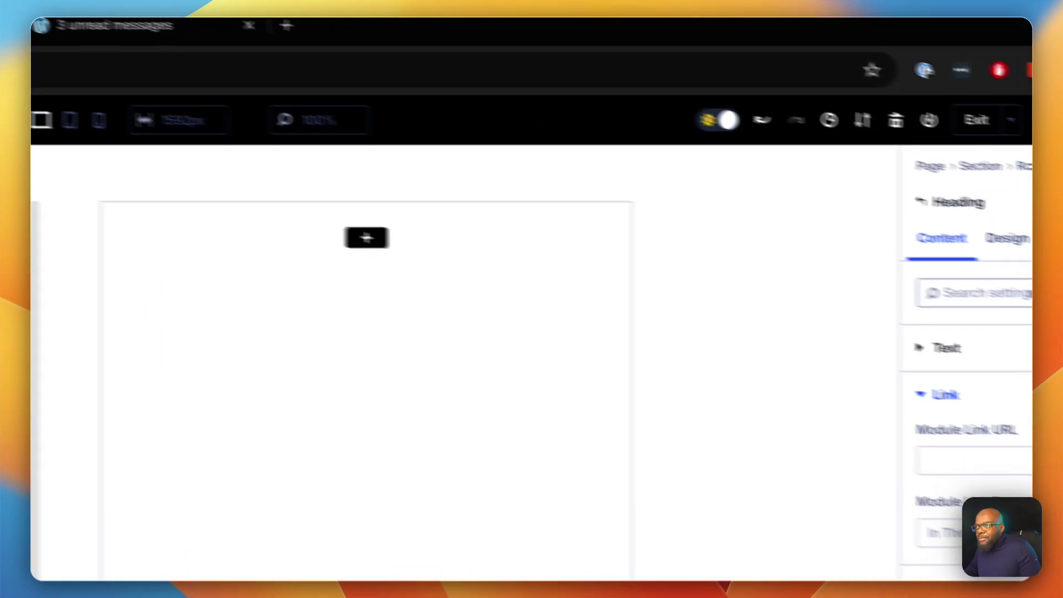
left_click(1018, 239)
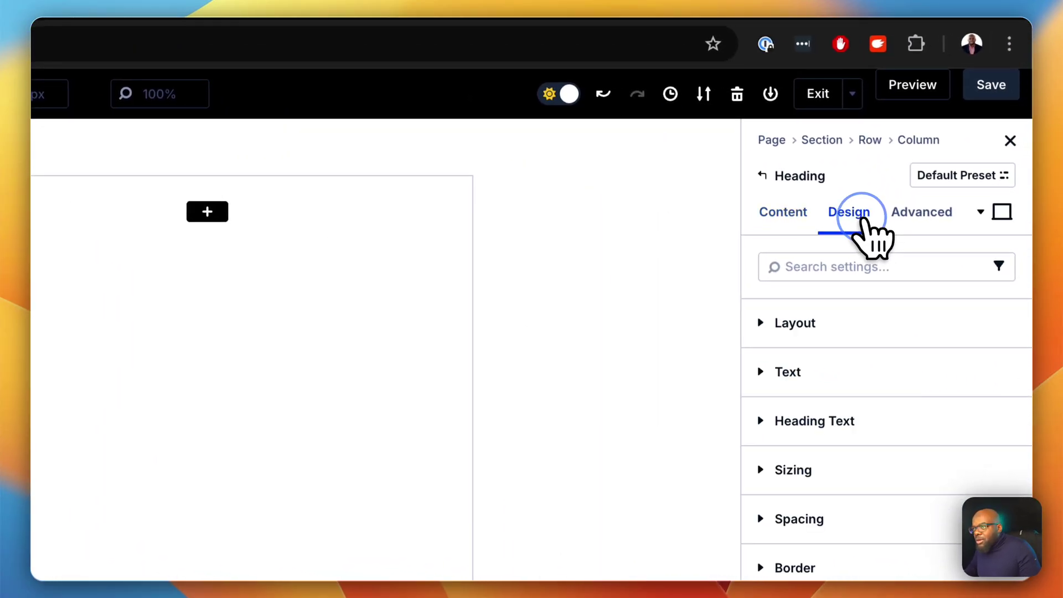
left_click(829, 323)
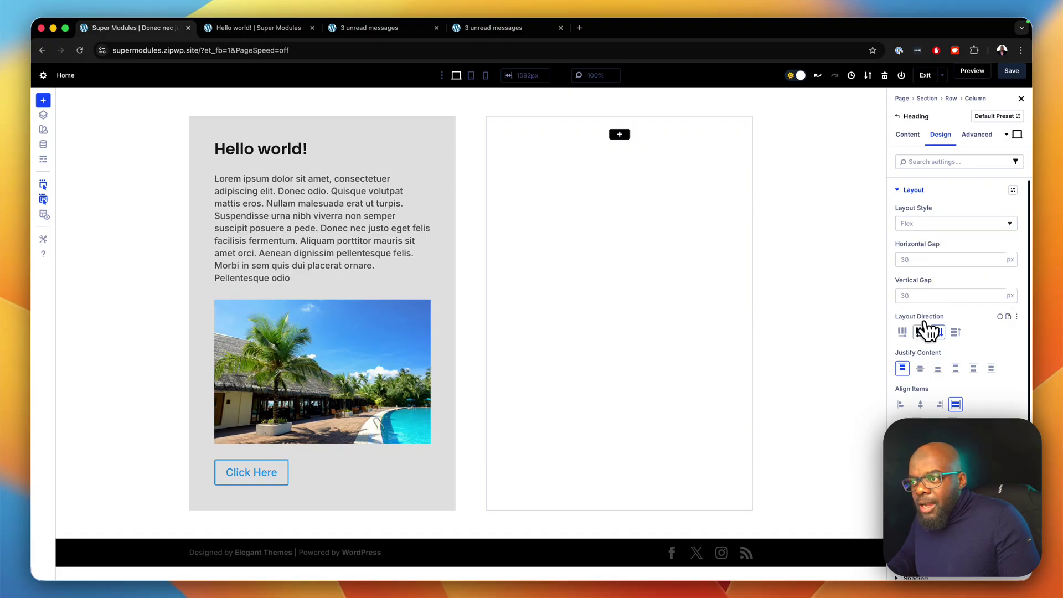
left_click(903, 332)
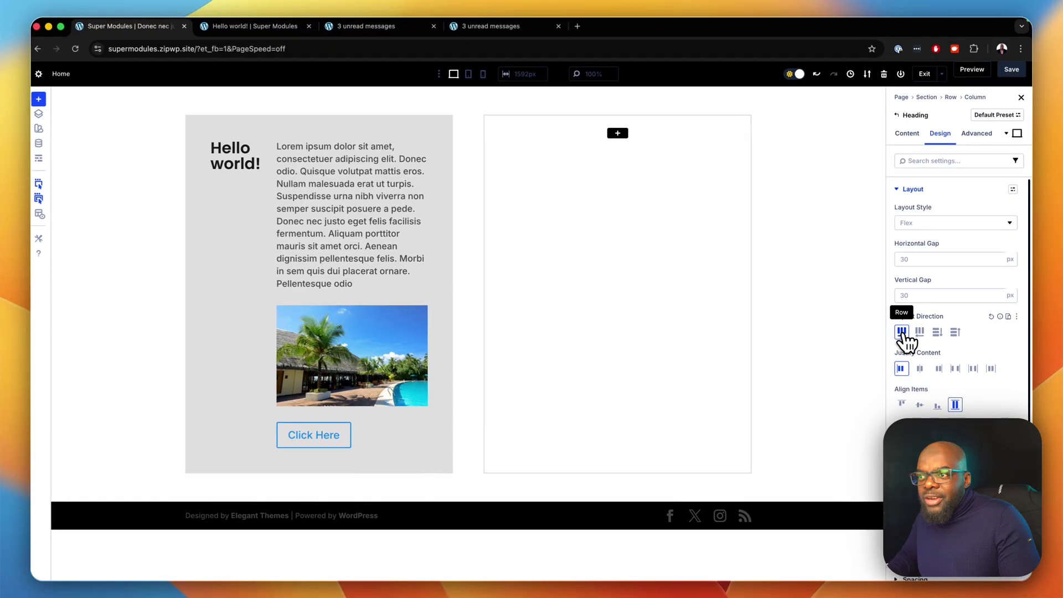
left_click(921, 332)
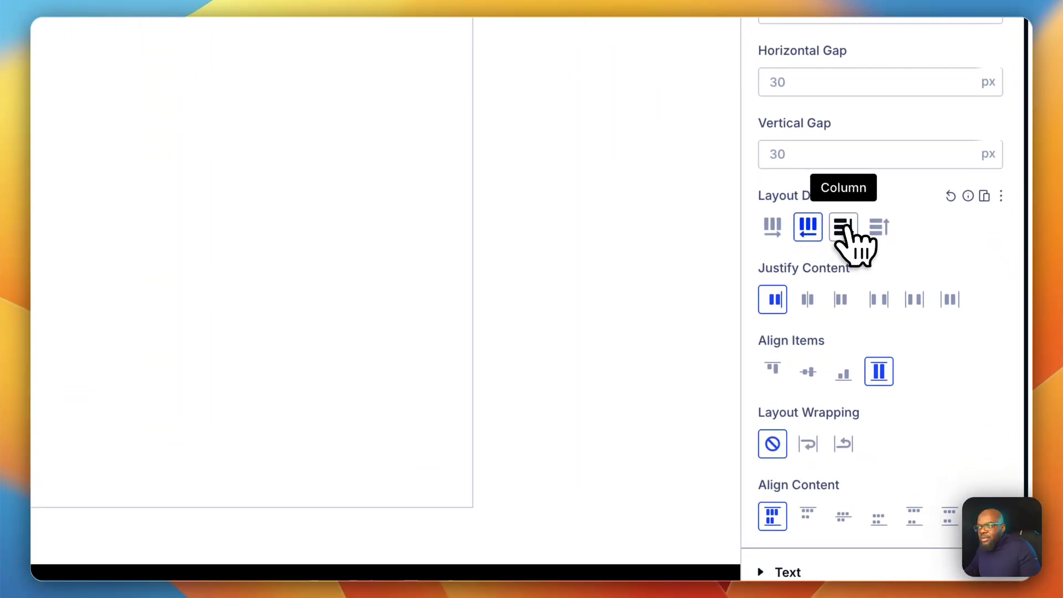
left_click(844, 227)
left_click(886, 227)
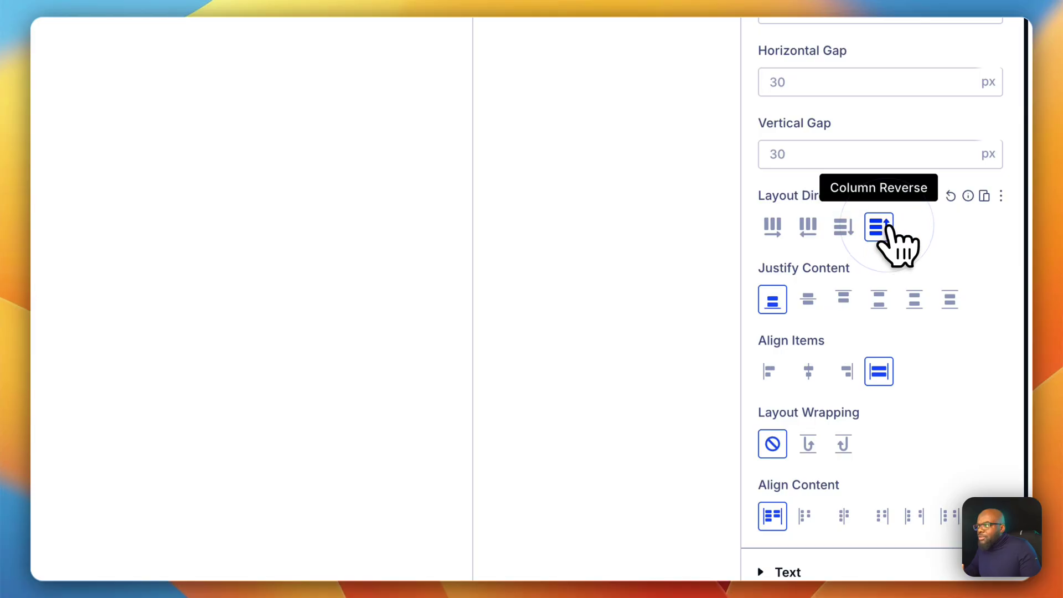
left_click(774, 227)
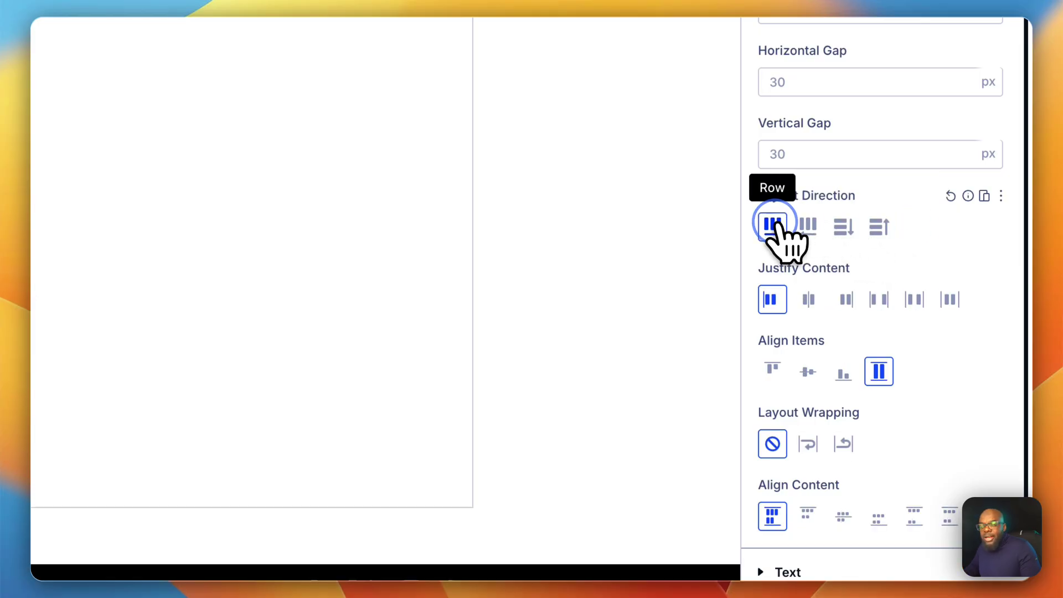
Stack the card as a column and set its horizontal and vertical gaps to 0
left_click(843, 232)
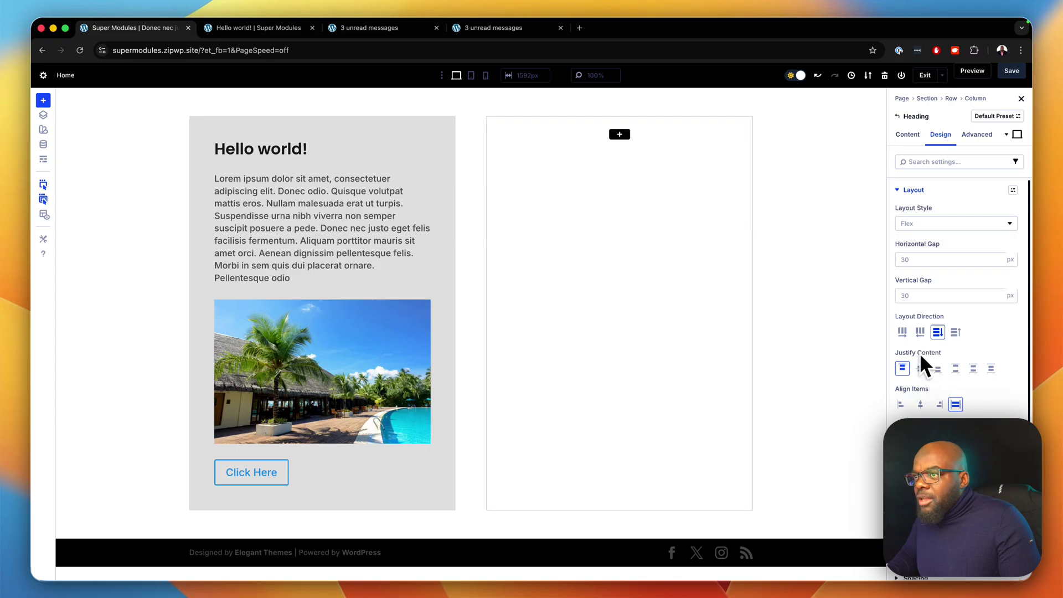
left_click(932, 259)
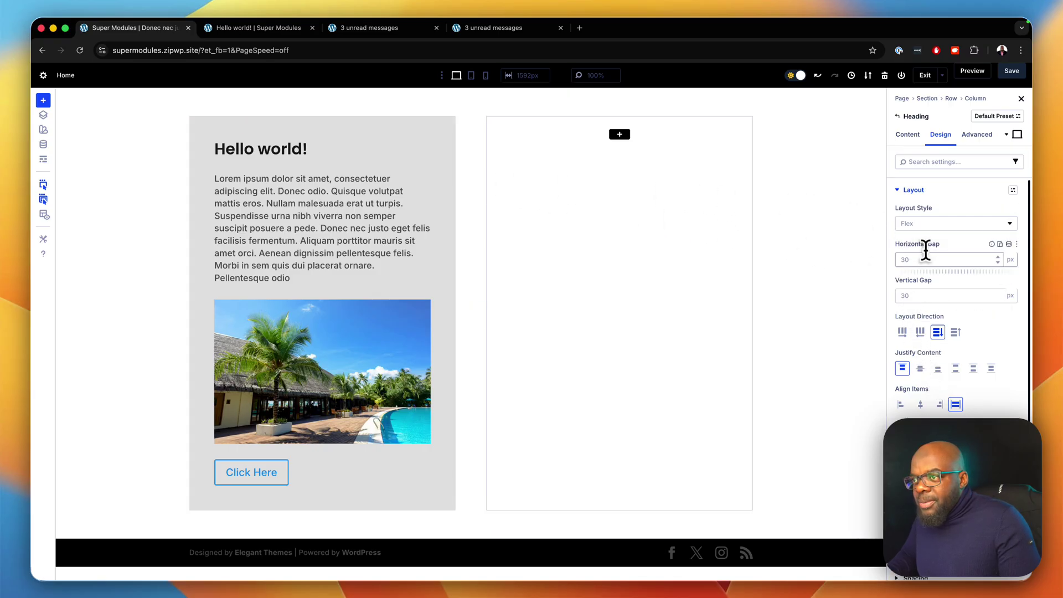
type("0")
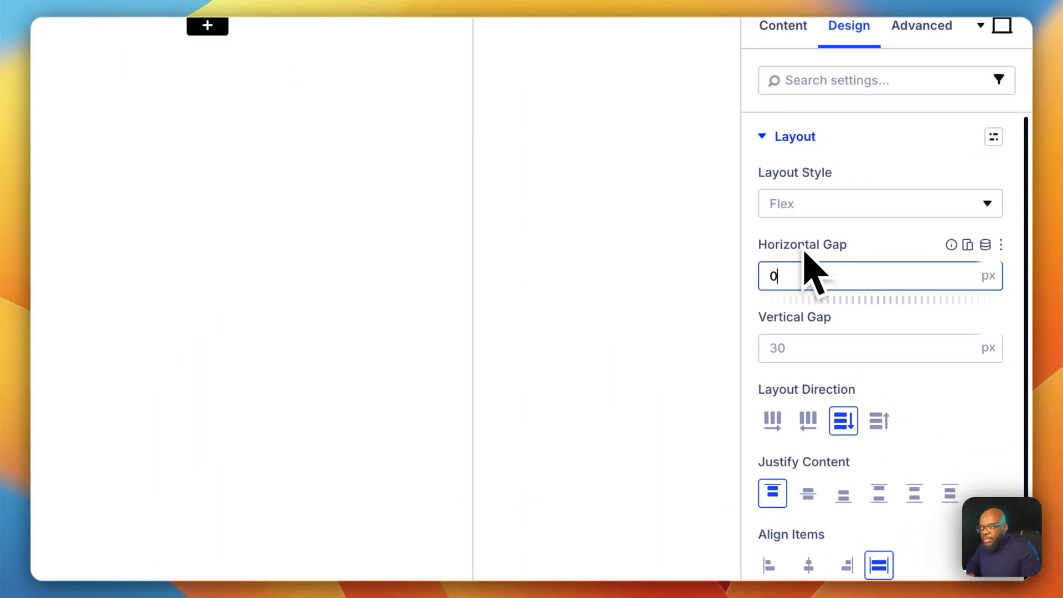
left_click(808, 342)
type("0")
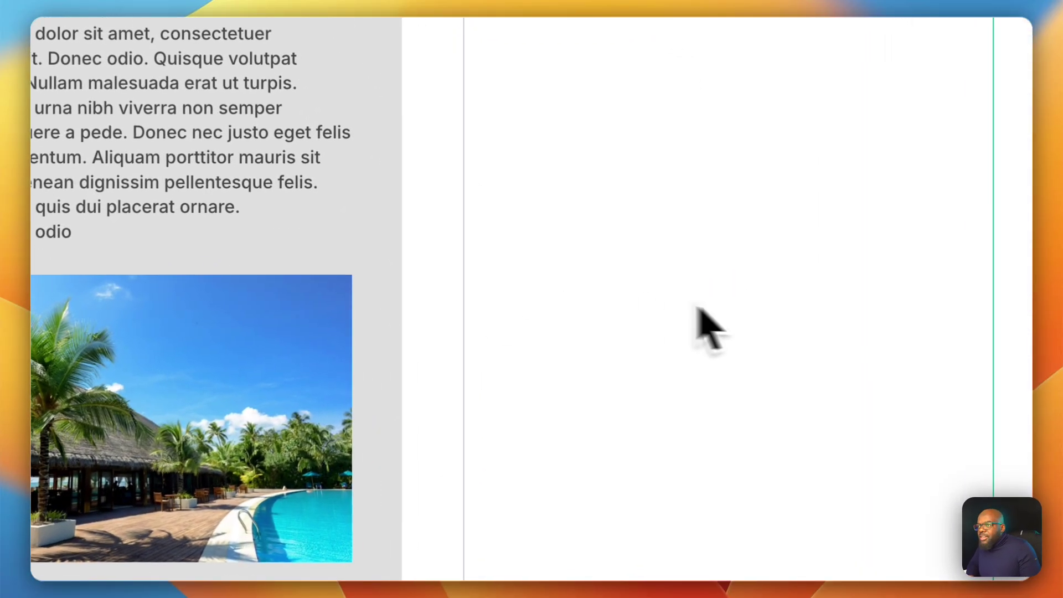
left_click(817, 258)
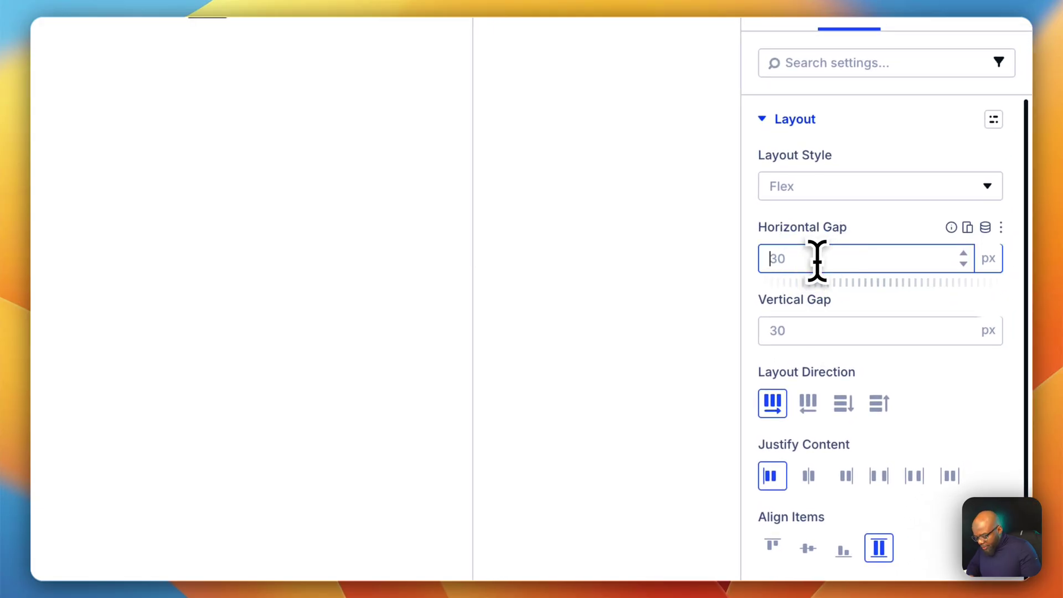
left_click(858, 331)
type("0")
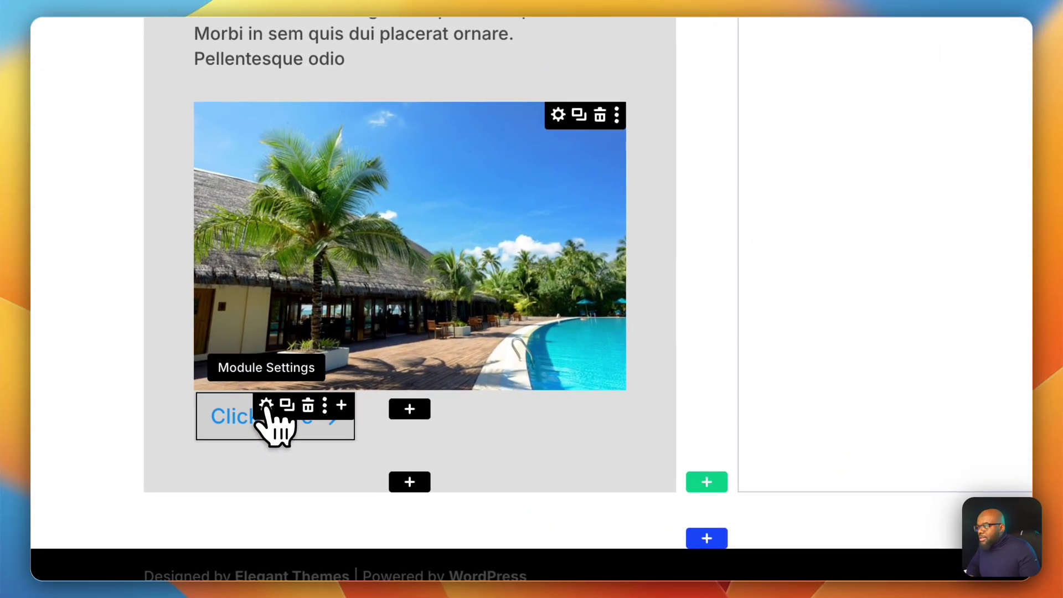
Add a class attribute labelled 'class' to the Click Here button
left_click(266, 405)
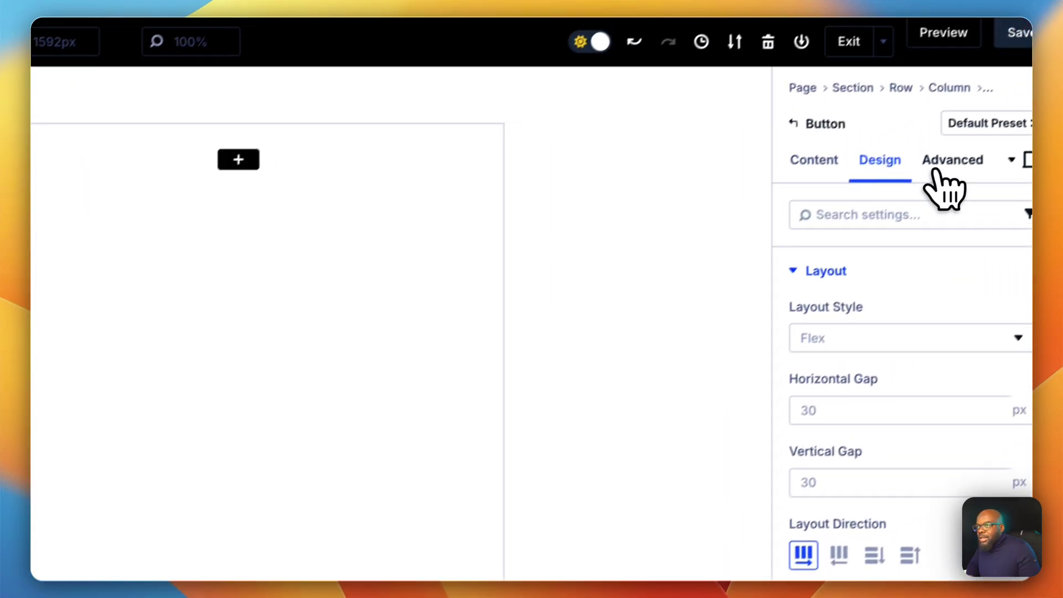
left_click(924, 174)
left_click(817, 285)
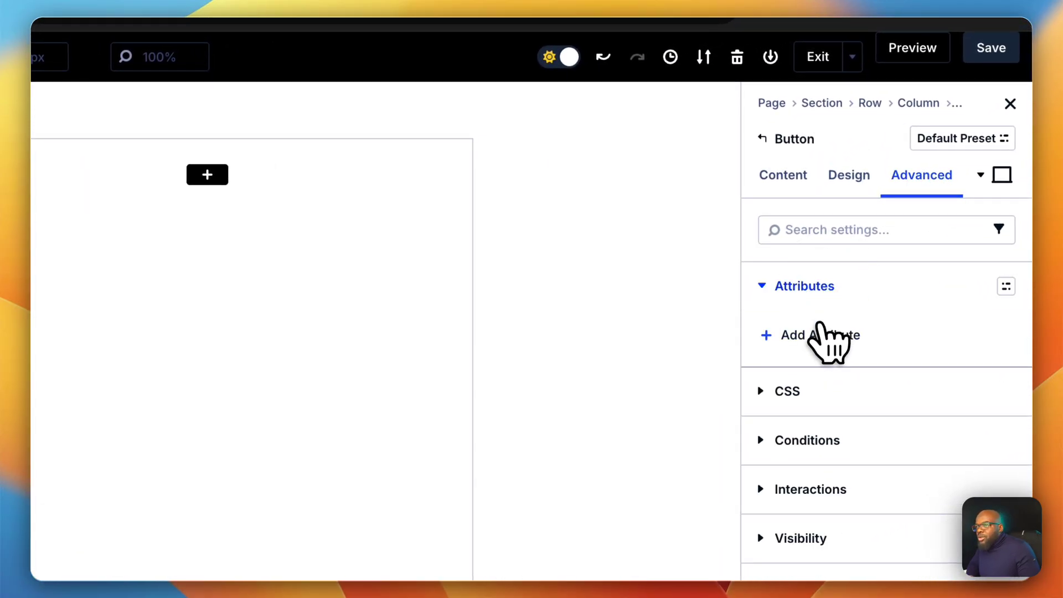
left_click(814, 339)
left_click(814, 378)
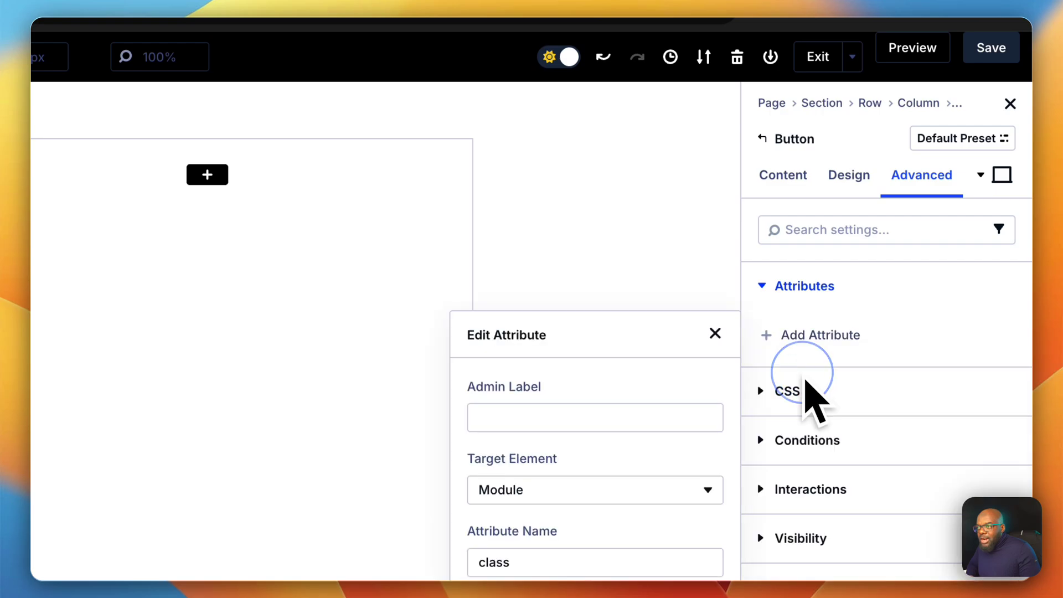
left_click(597, 418)
type("class")
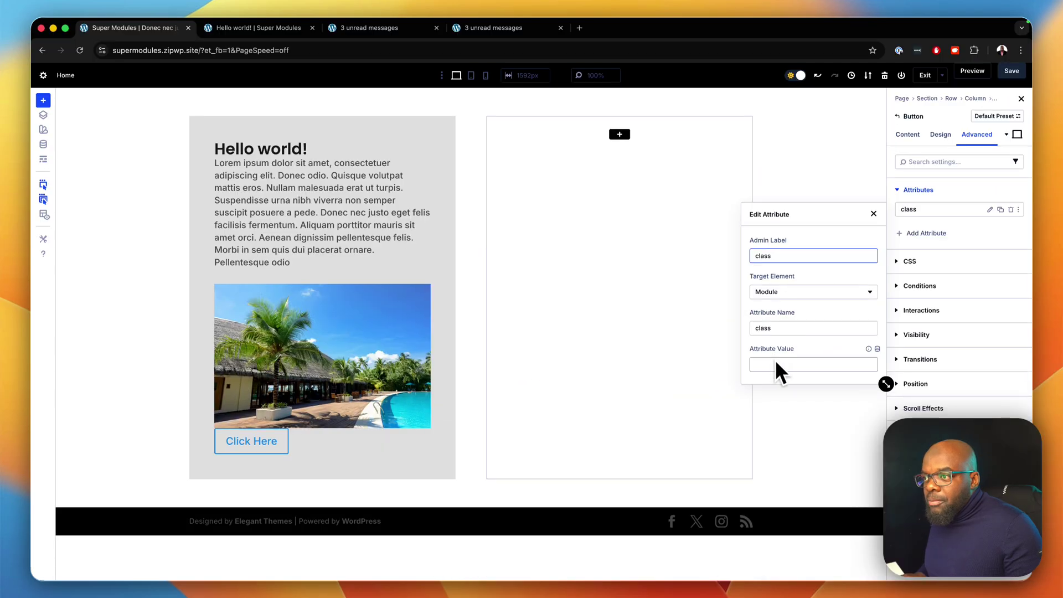
left_click(874, 214)
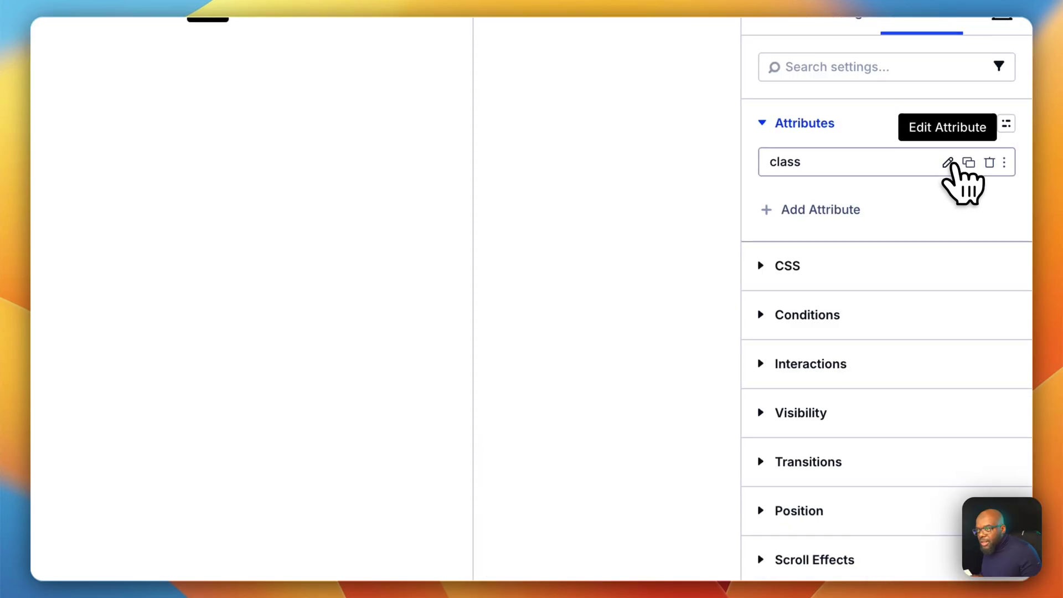
Set the button's class attribute value to the mt-s spacing class
left_click(990, 210)
left_click_drag(740, 511, 744, 597)
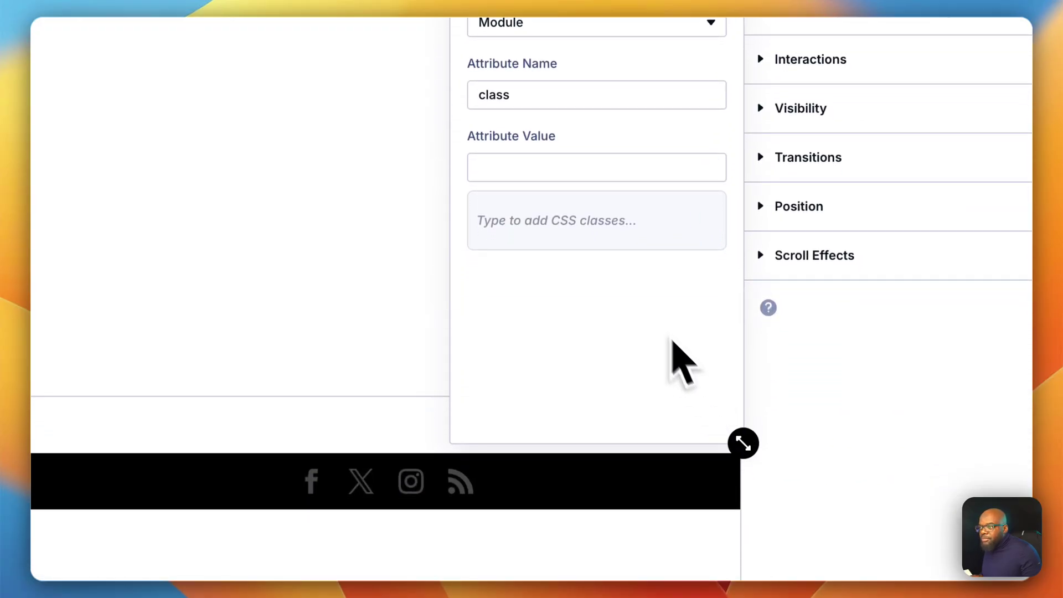
left_click(555, 166)
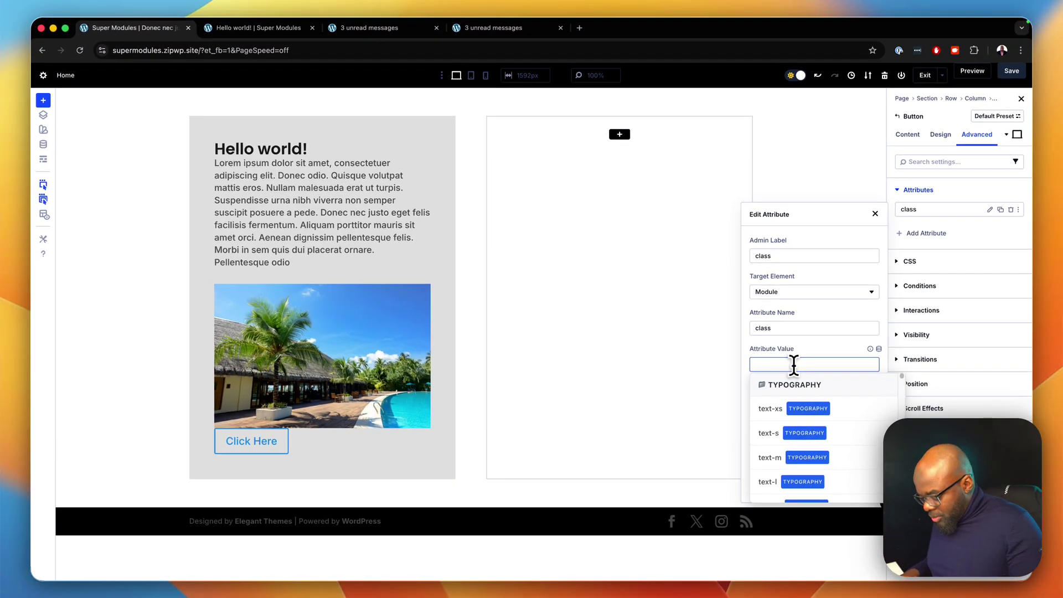
type("mt")
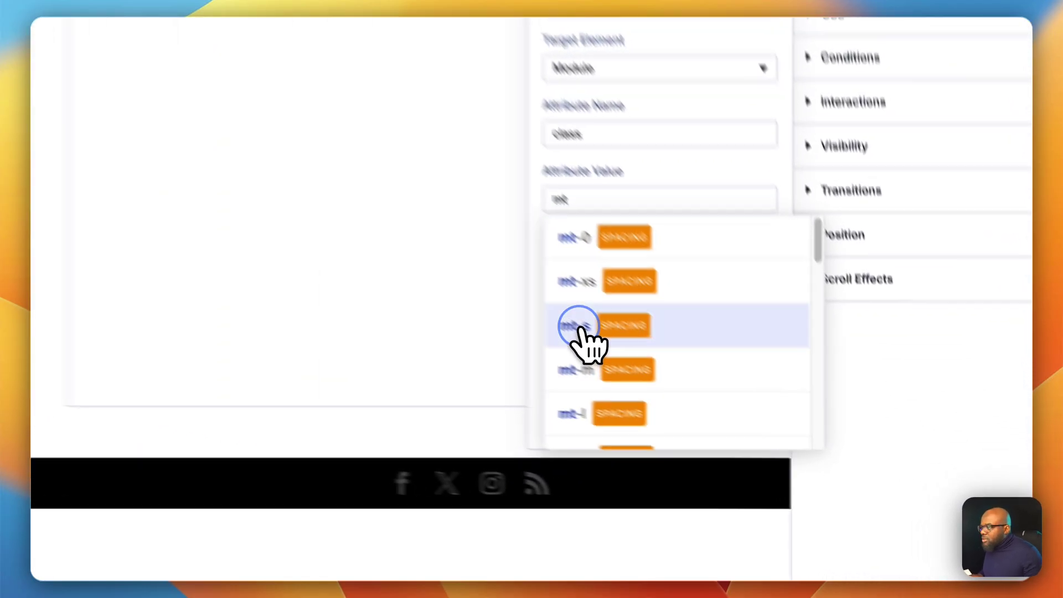
left_click(768, 435)
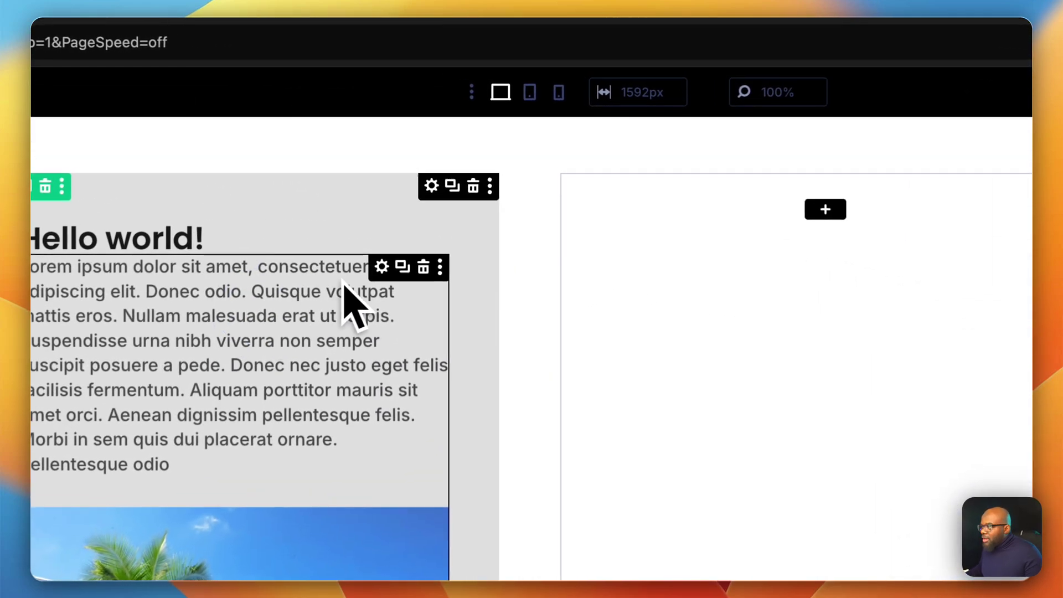
Add a class attribute with the mt-m spacing class to the excerpt text module
left_click(382, 269)
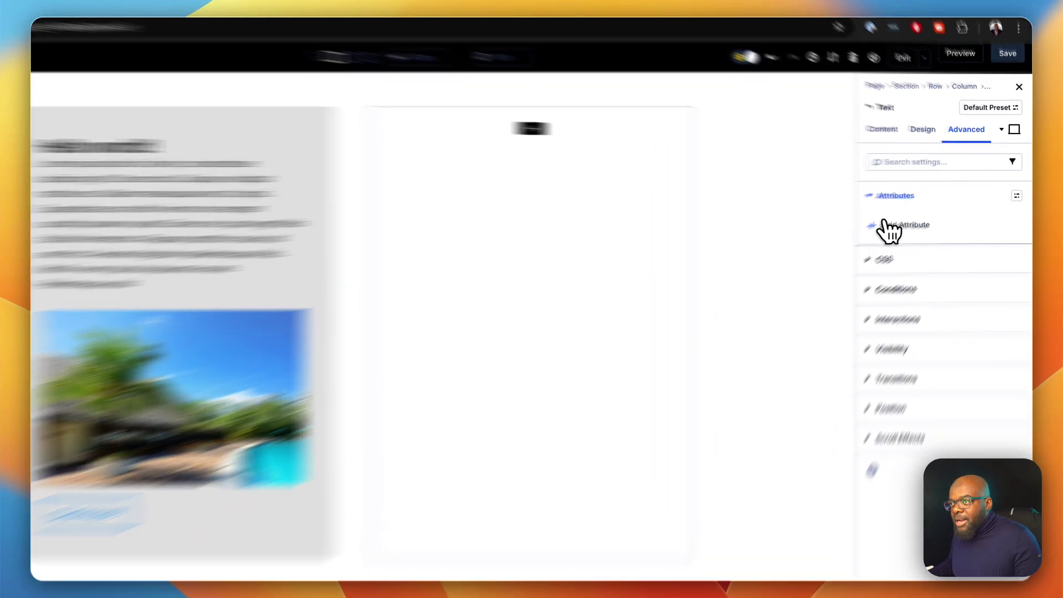
left_click(922, 215)
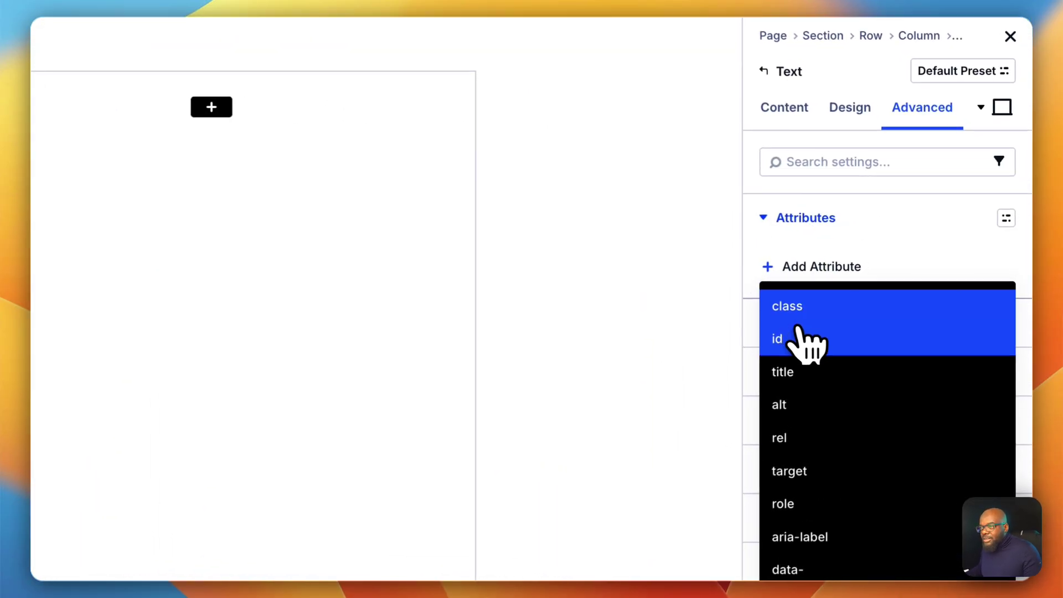
left_click(919, 238)
left_click(598, 348)
type("class")
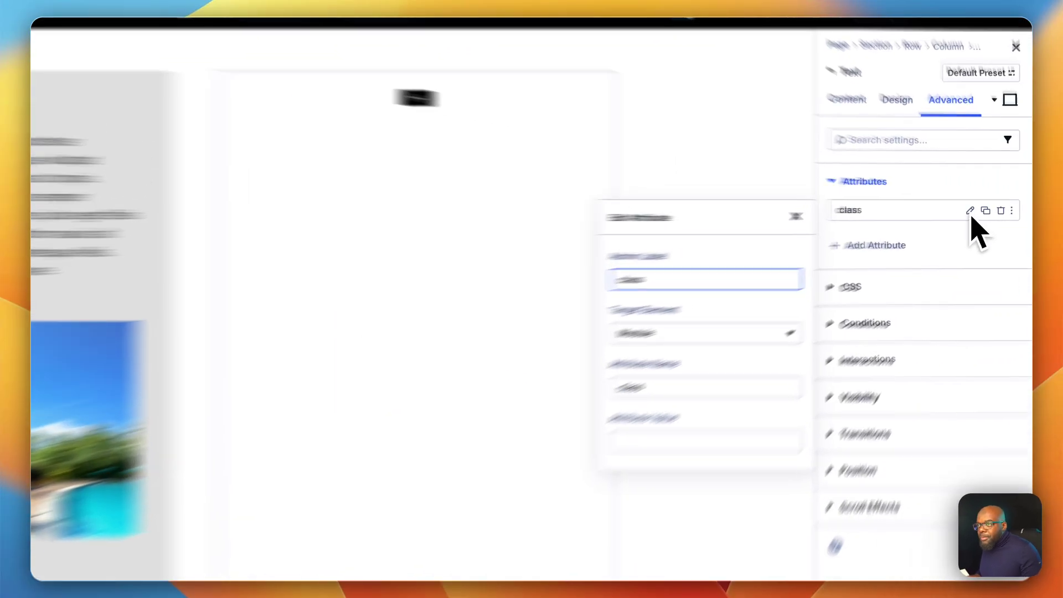
left_click(991, 209)
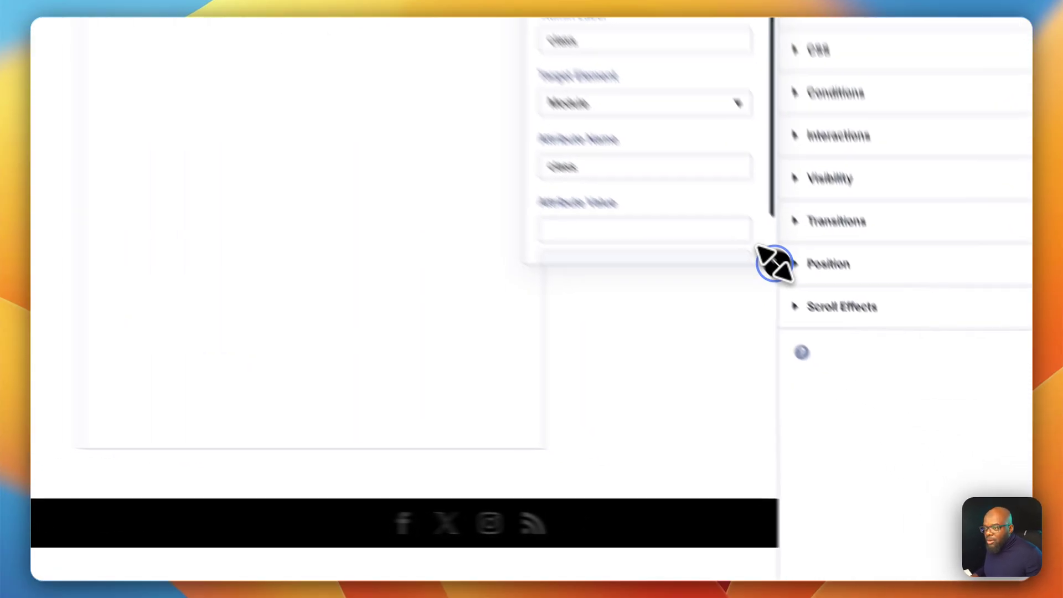
left_click_drag(887, 382, 895, 483)
left_click(634, 183)
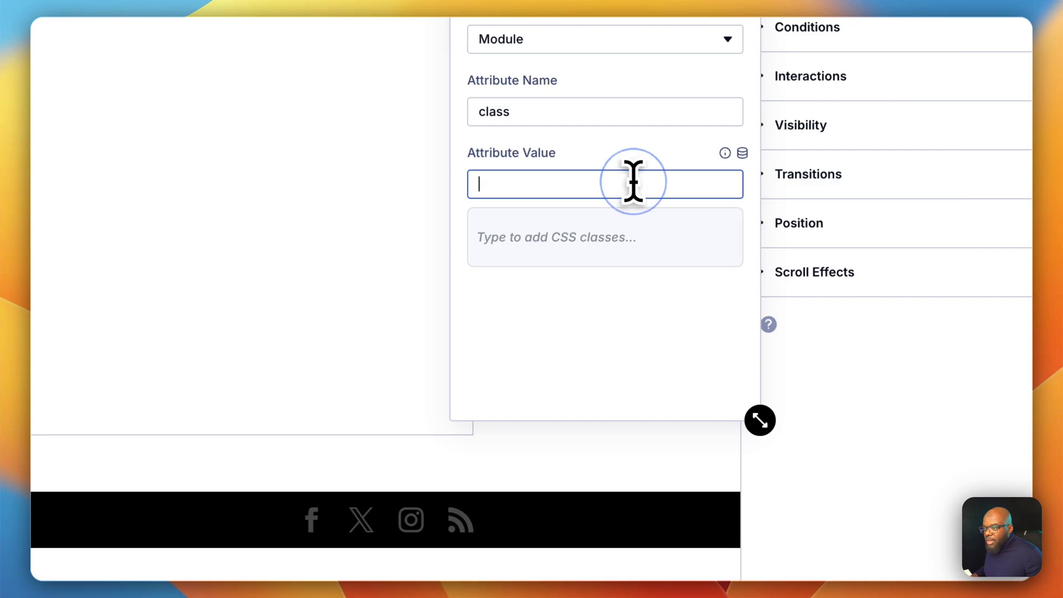
type("mt")
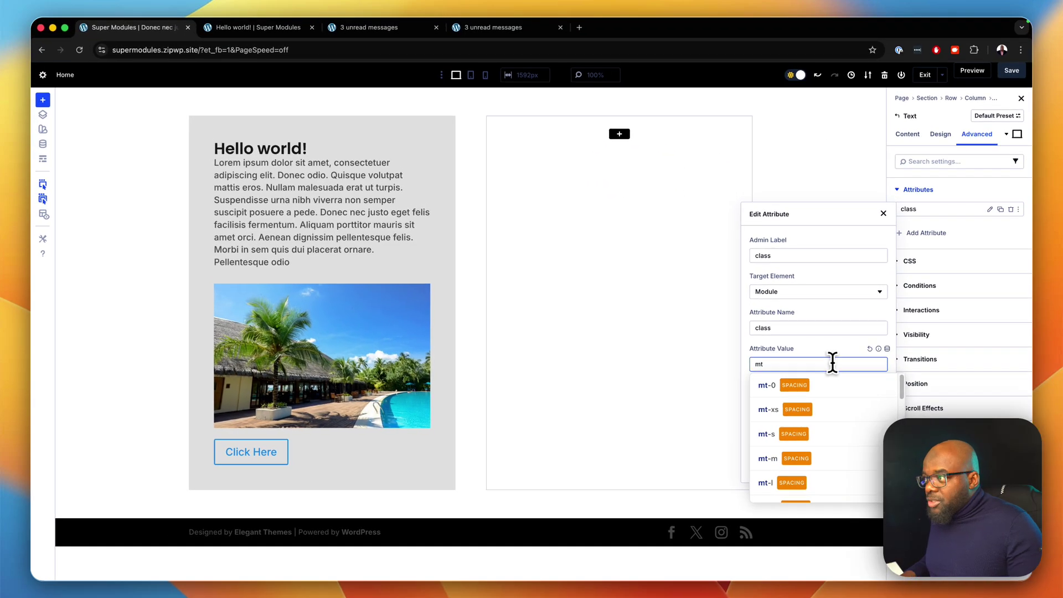
left_click(768, 459)
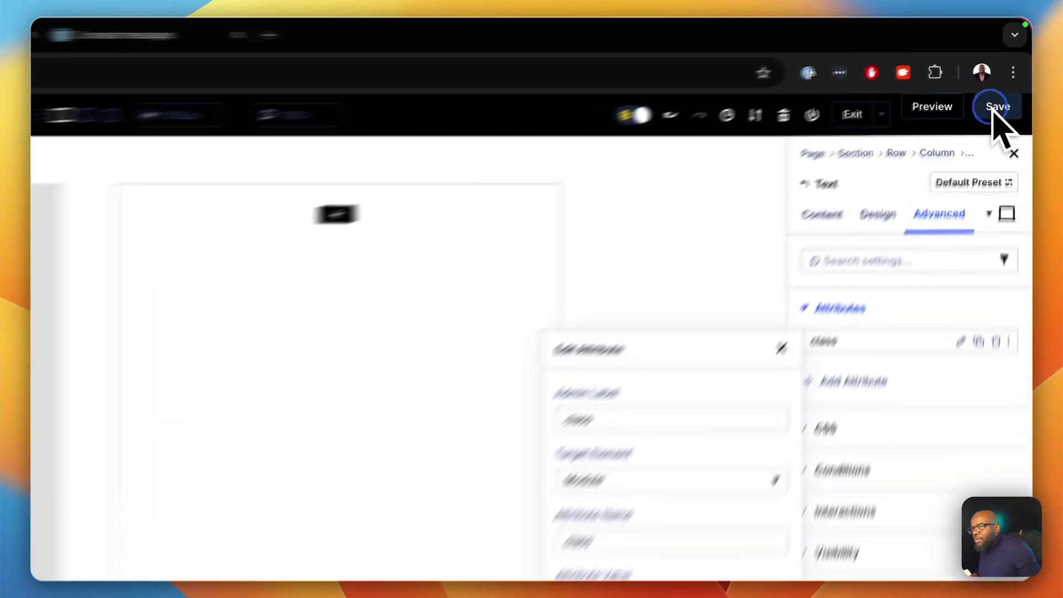
Save the page, then store the card module in the library as 'loop-01' under a new Loops category
left_click(1011, 72)
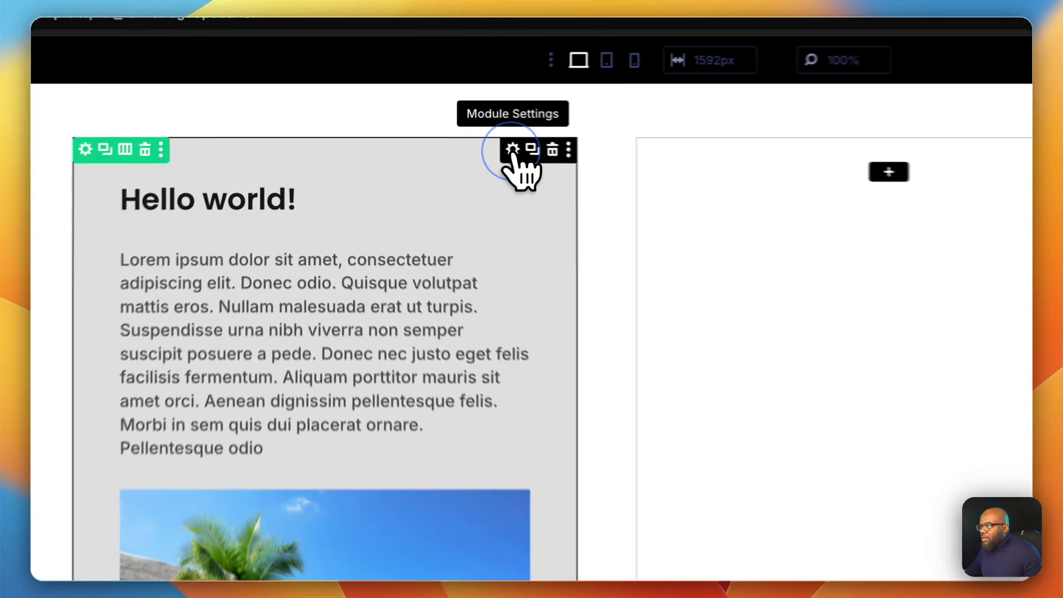
right_click(443, 133)
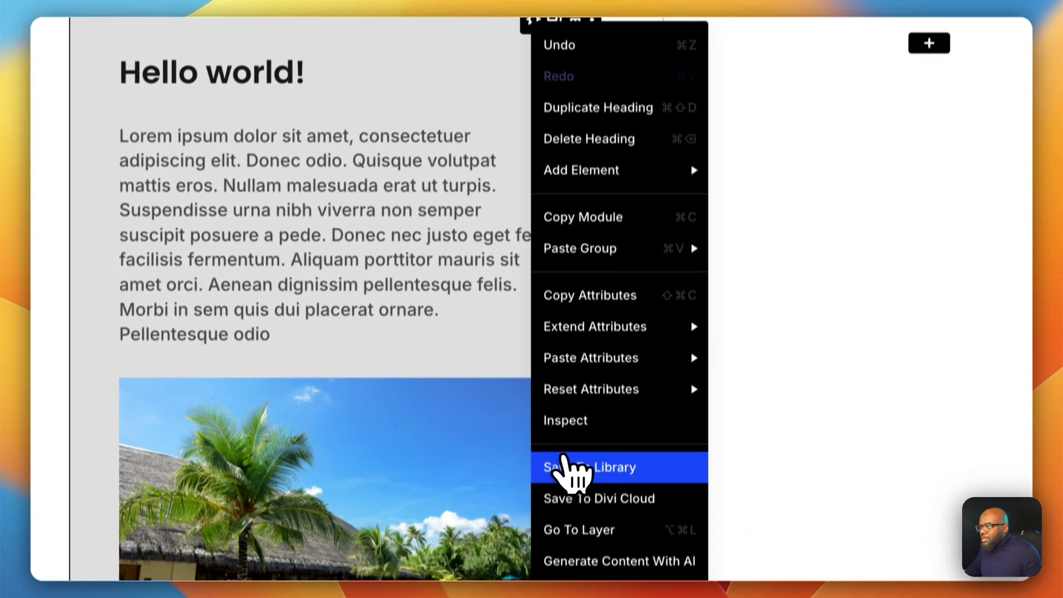
left_click(565, 466)
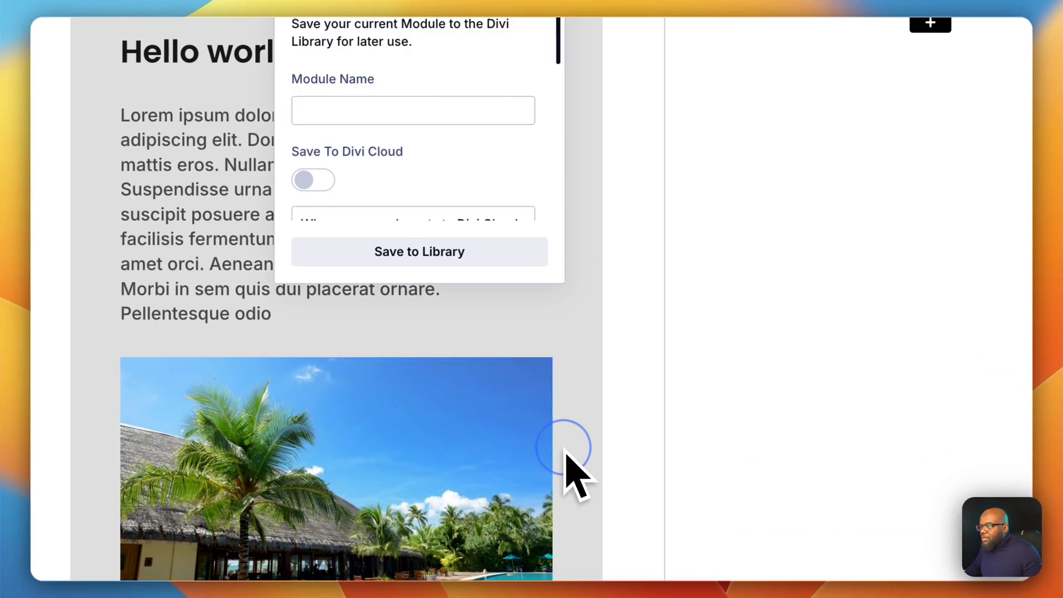
left_click_drag(564, 332, 645, 597)
left_click(494, 153)
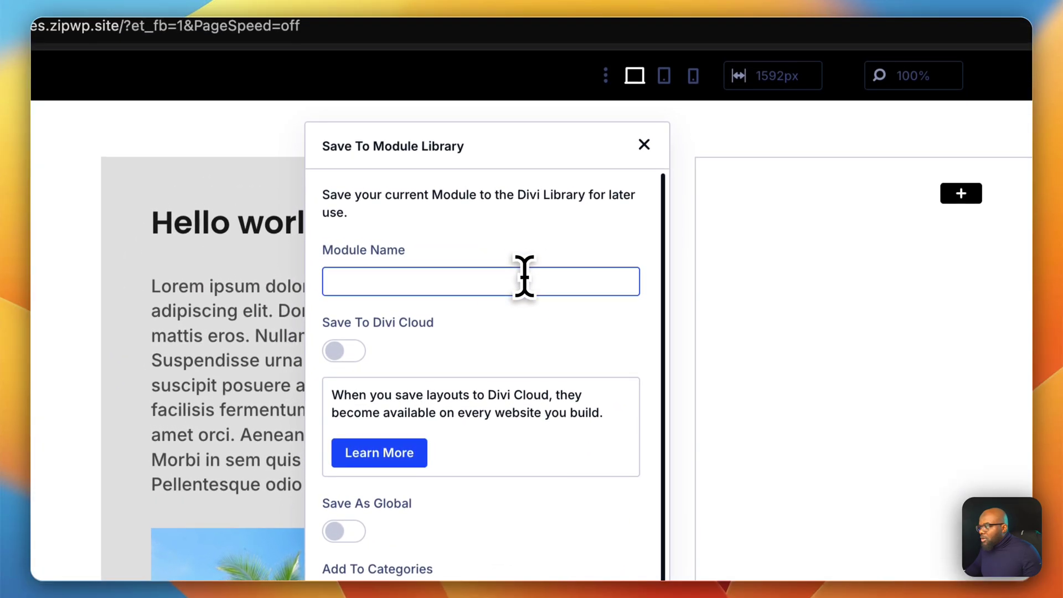
type("loop")
type("-")
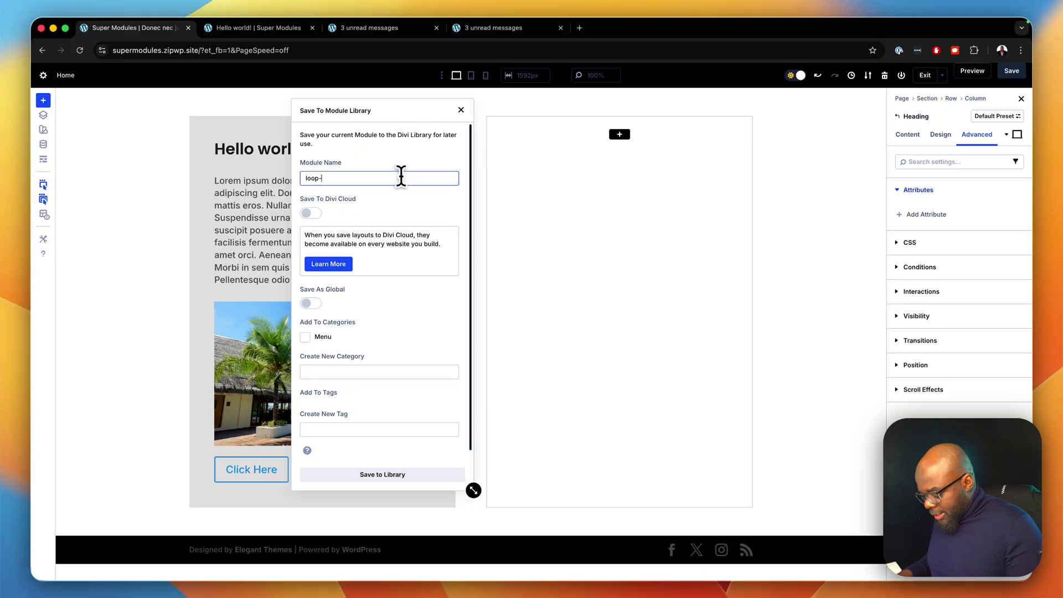
left_click(392, 370)
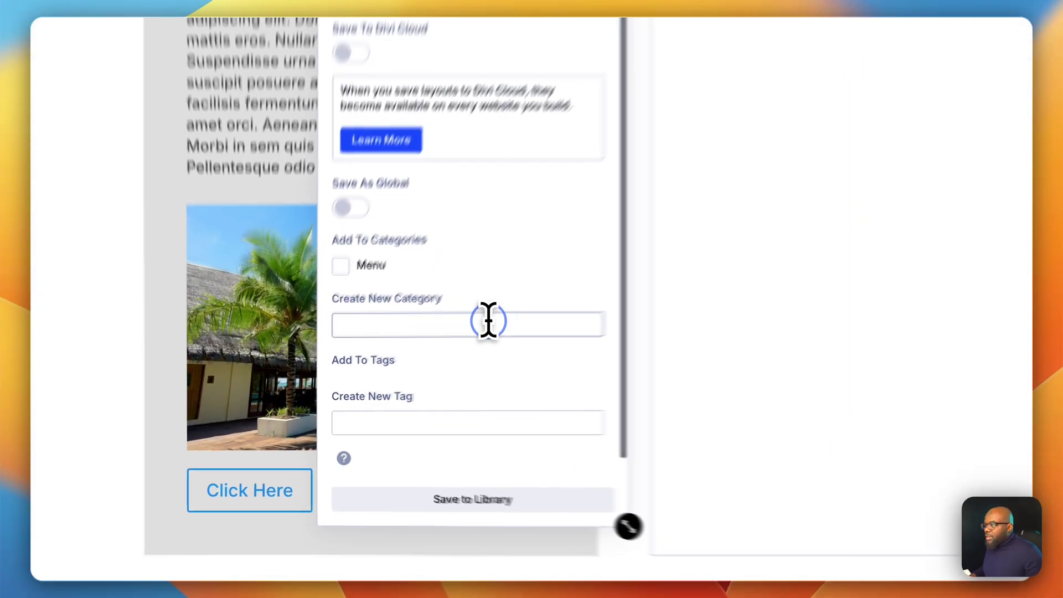
type("Loops")
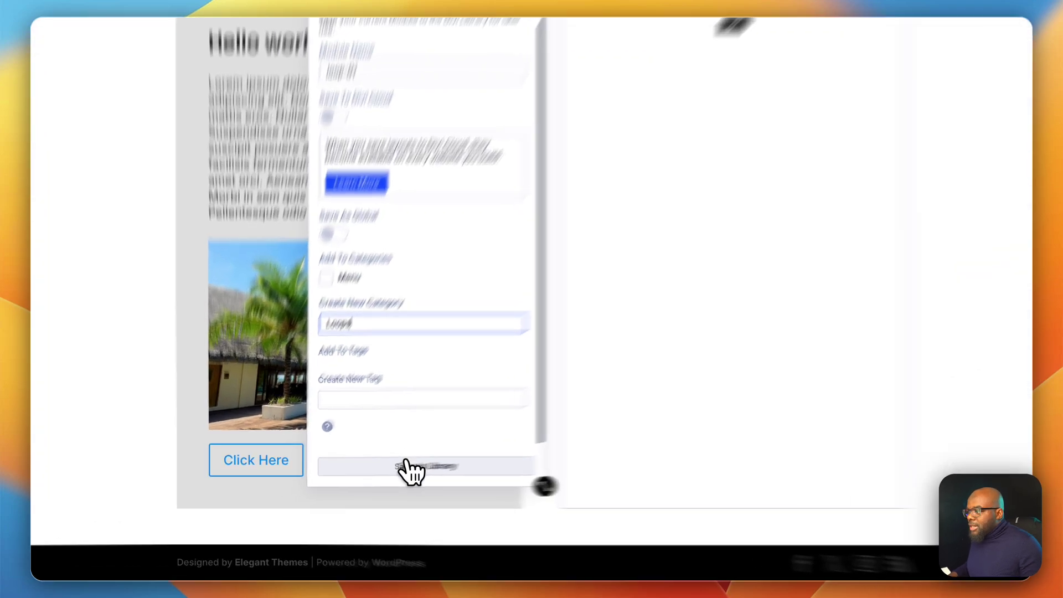
left_click(381, 475)
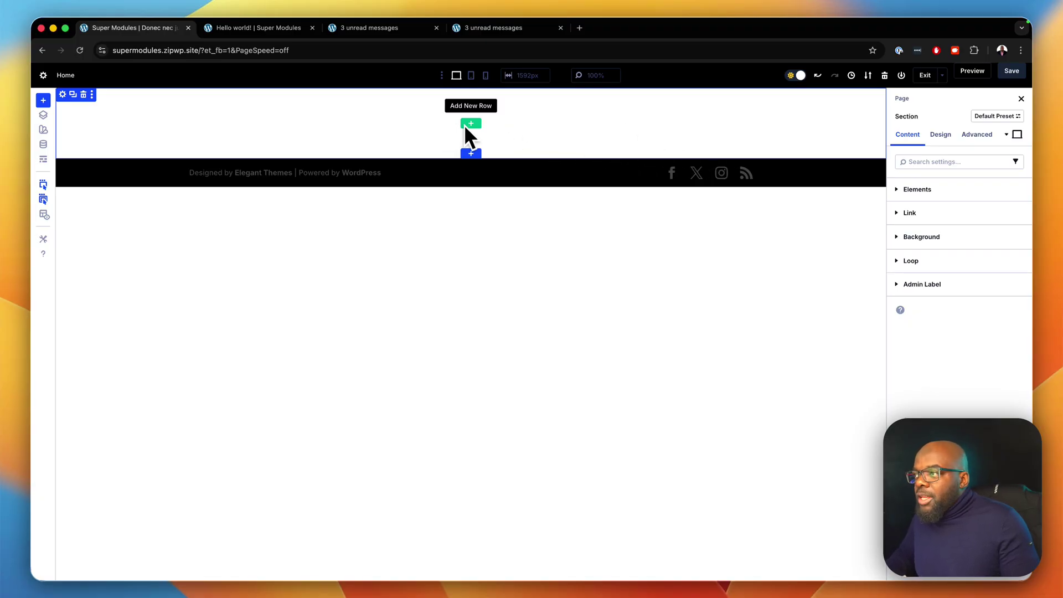
Add a single-column row to the empty section and insert an Image module into it
left_click(897, 190)
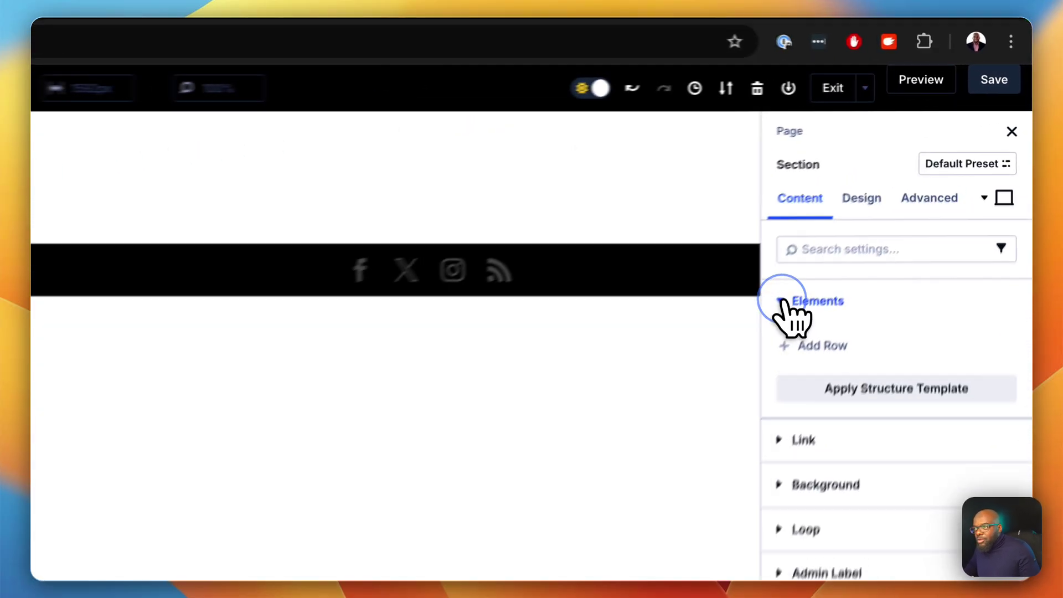
left_click(821, 346)
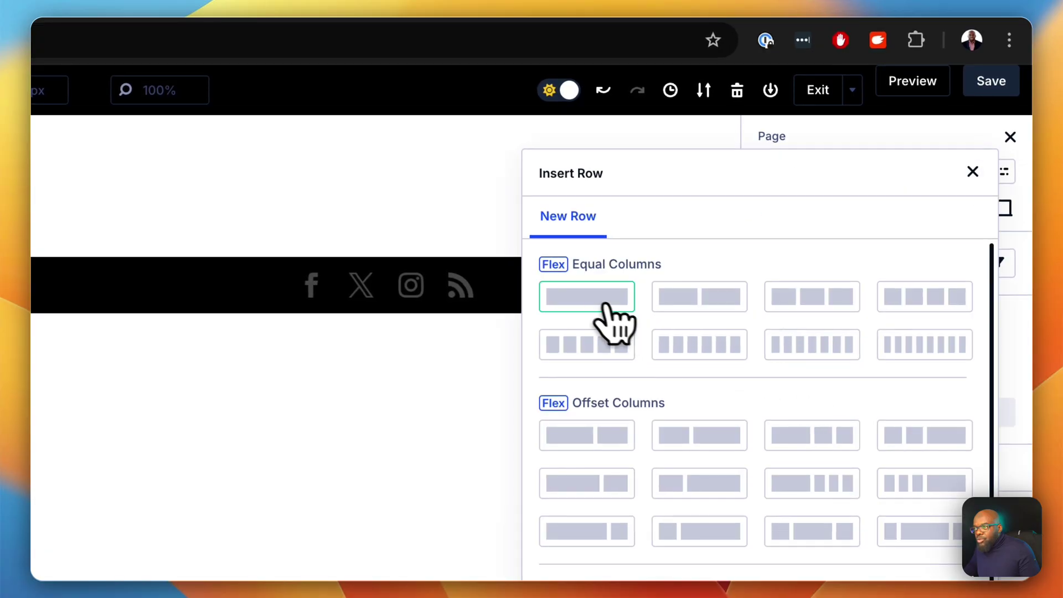
left_click(573, 299)
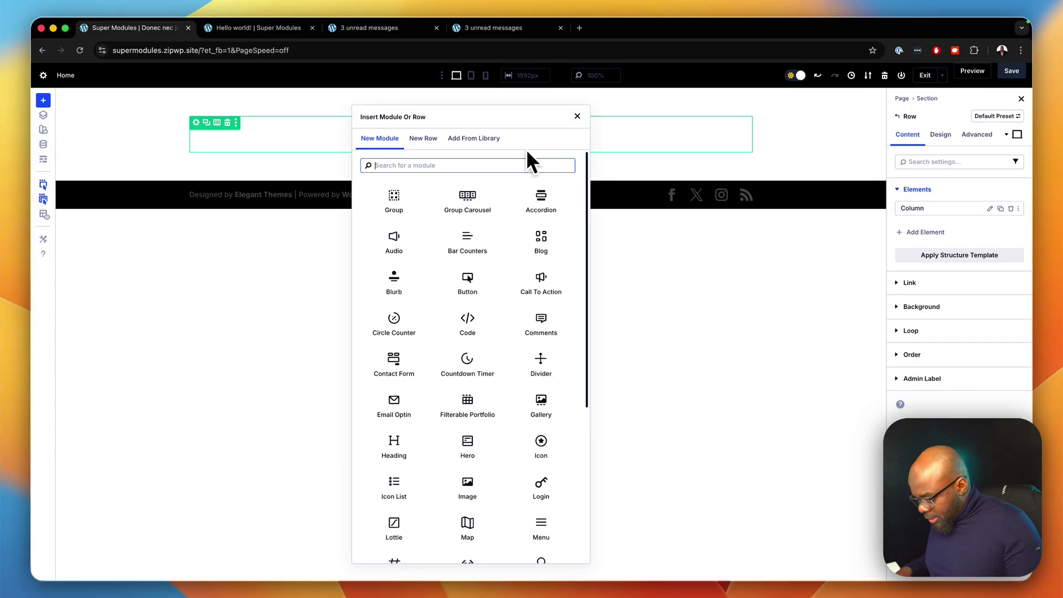
type("image")
key("Return")
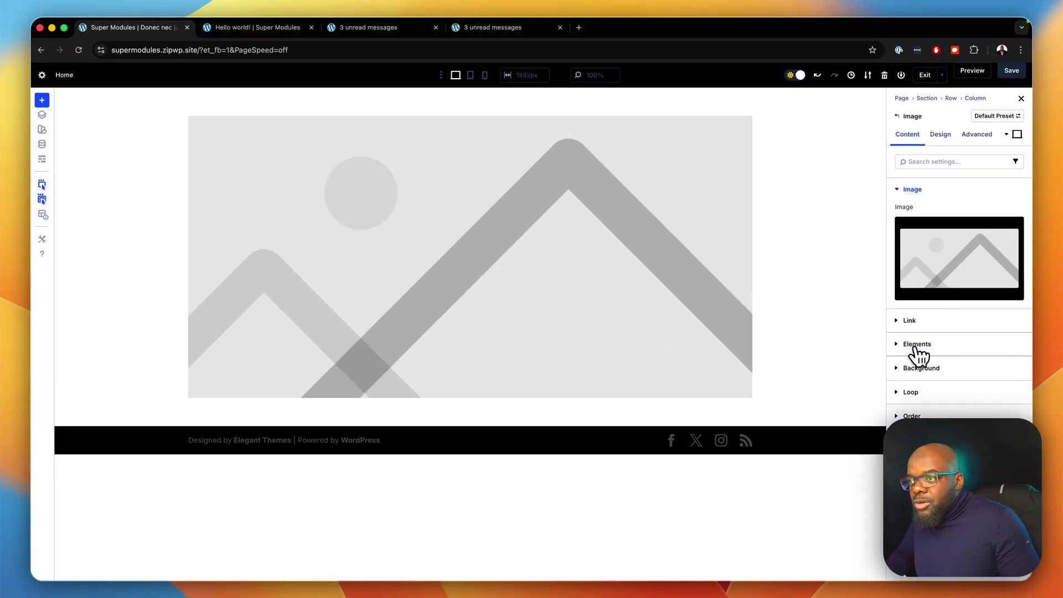
Nest a Bar Counters element showing a 50% bar, then a Text element below it, inside the Image module
left_click(901, 344)
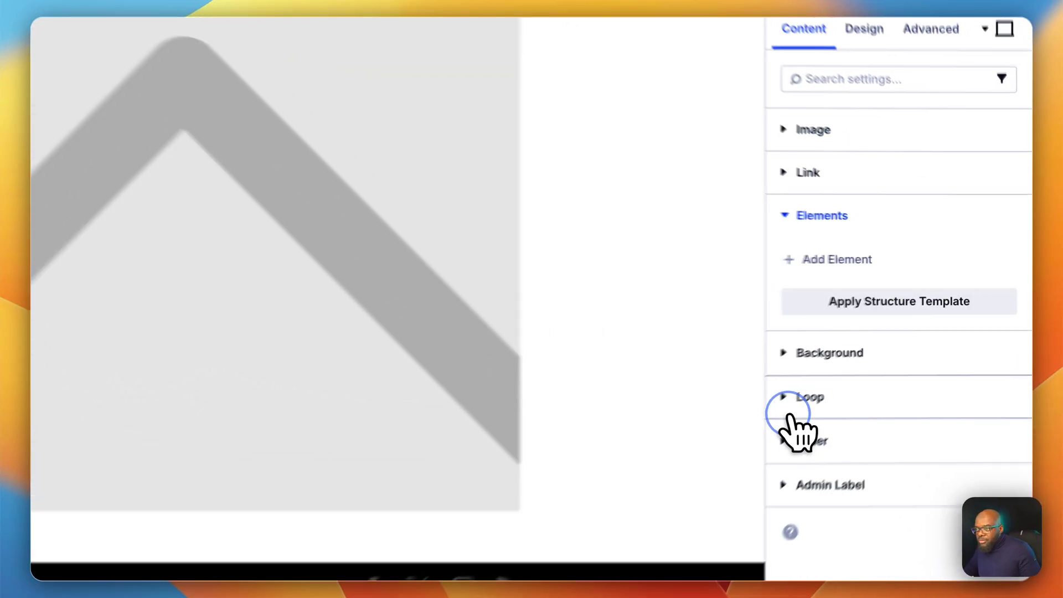
left_click(851, 259)
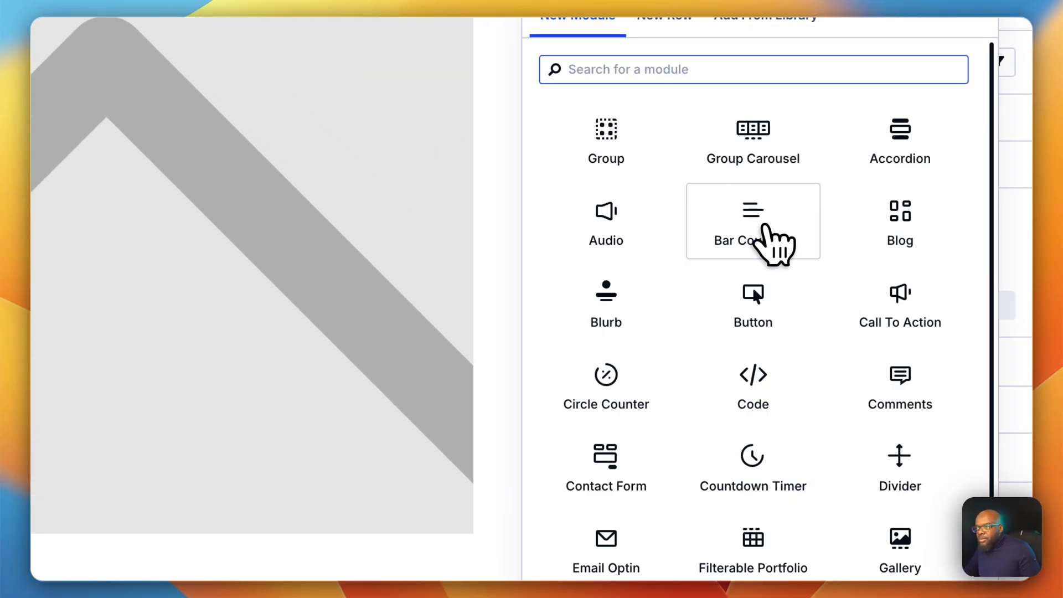
left_click(766, 226)
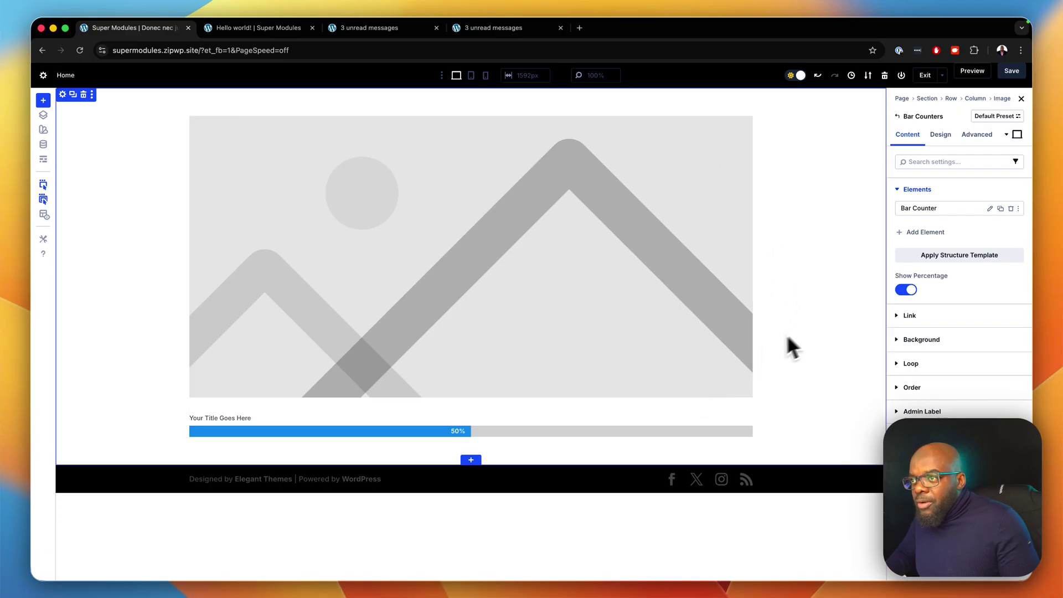
left_click(924, 233)
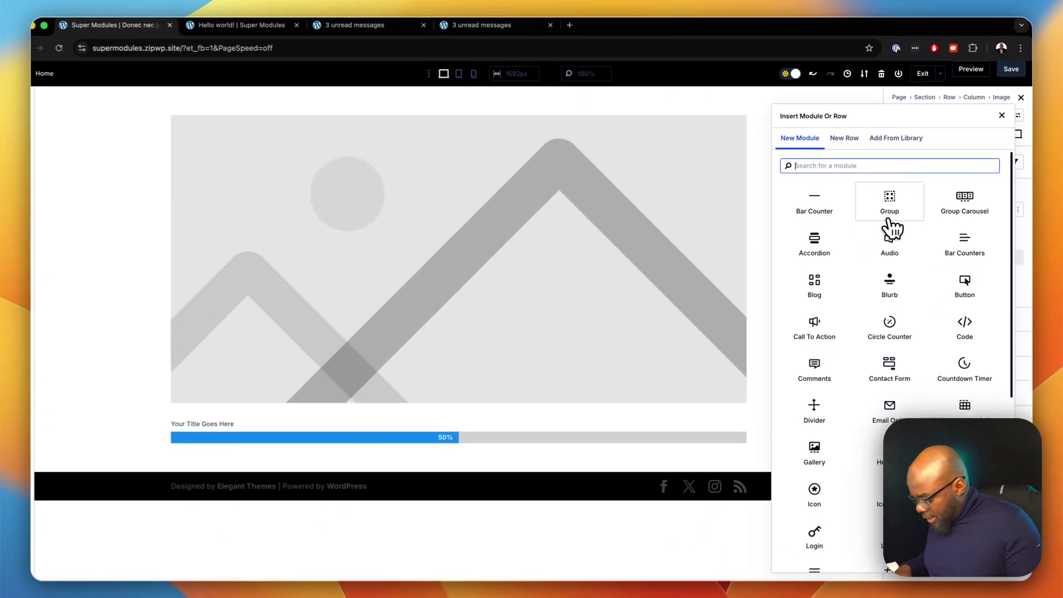
type("text")
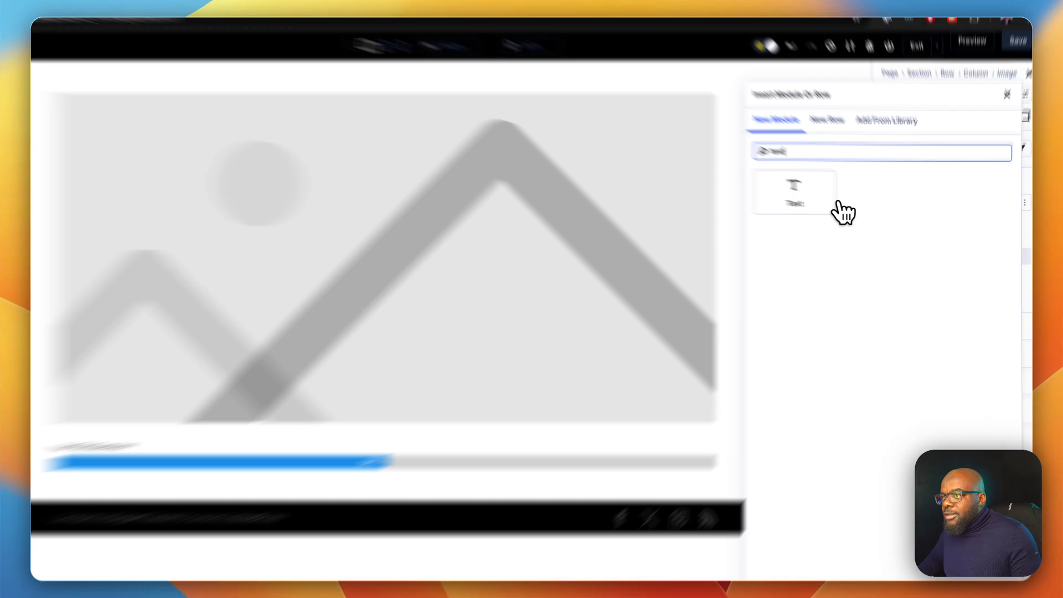
left_click(831, 202)
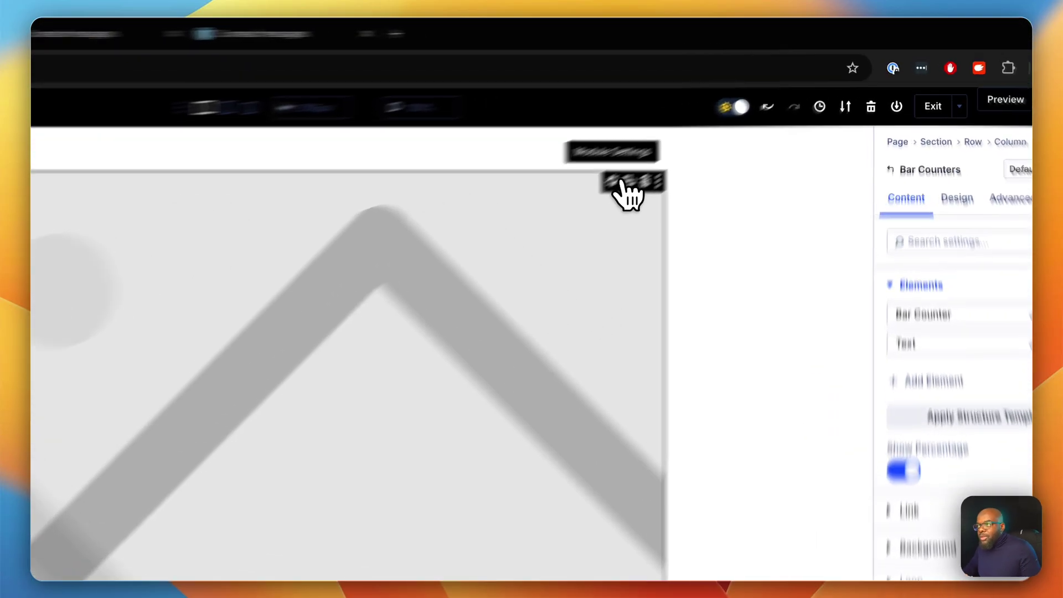
In the Image module's Design > Border settings, apply 6px corner radius and a 1px border width
left_click(719, 123)
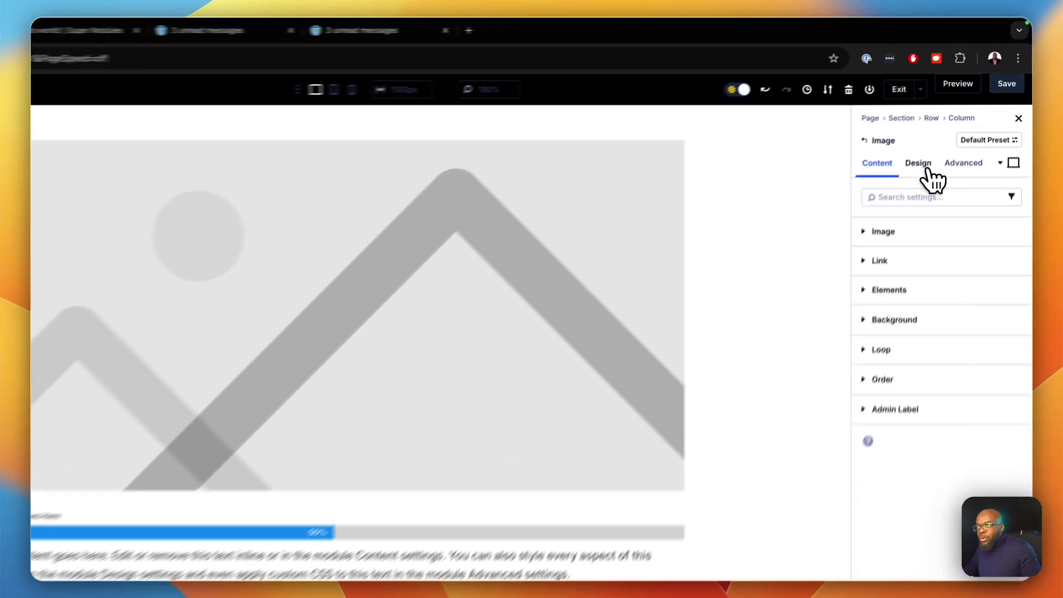
left_click(929, 169)
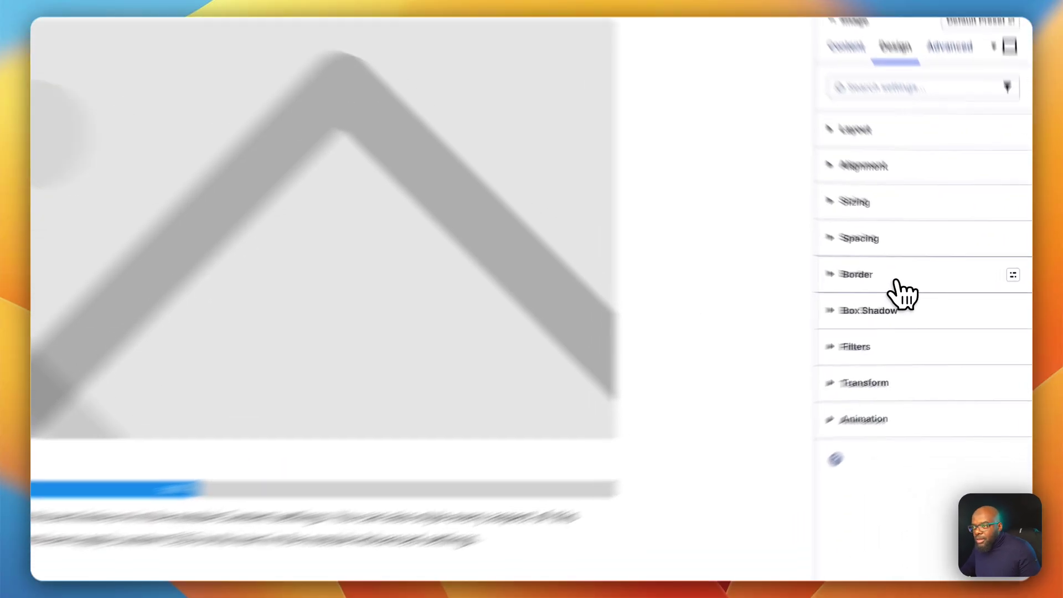
left_click(940, 292)
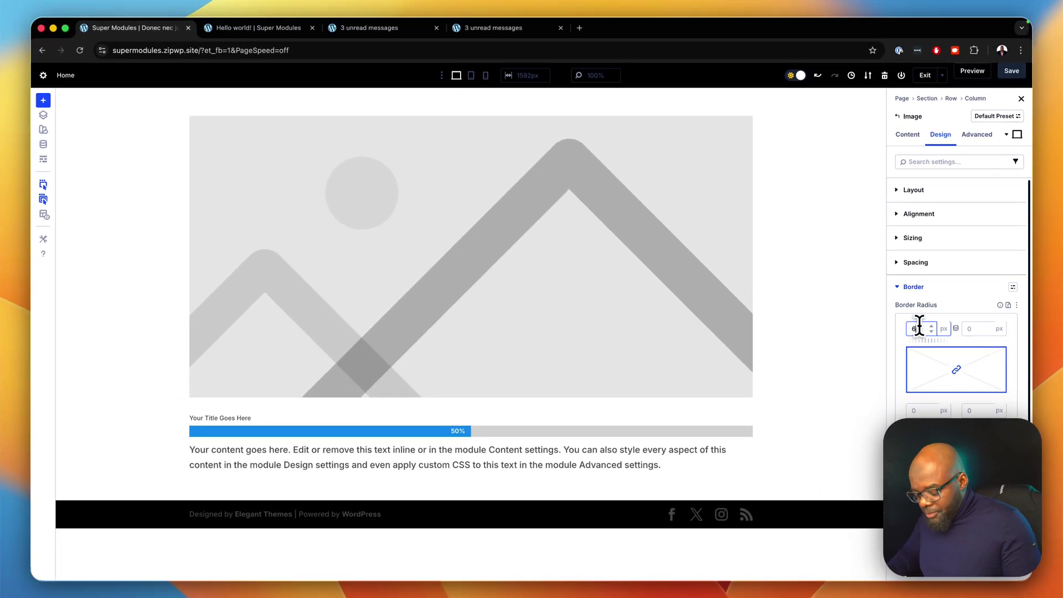
scroll(958, 304, "down", 4)
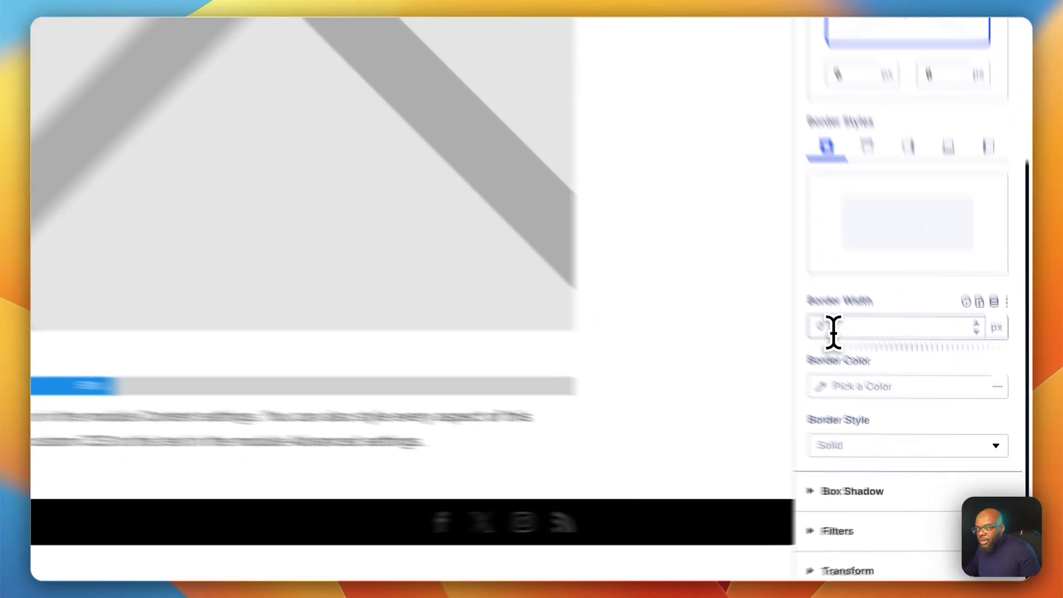
left_click(919, 395)
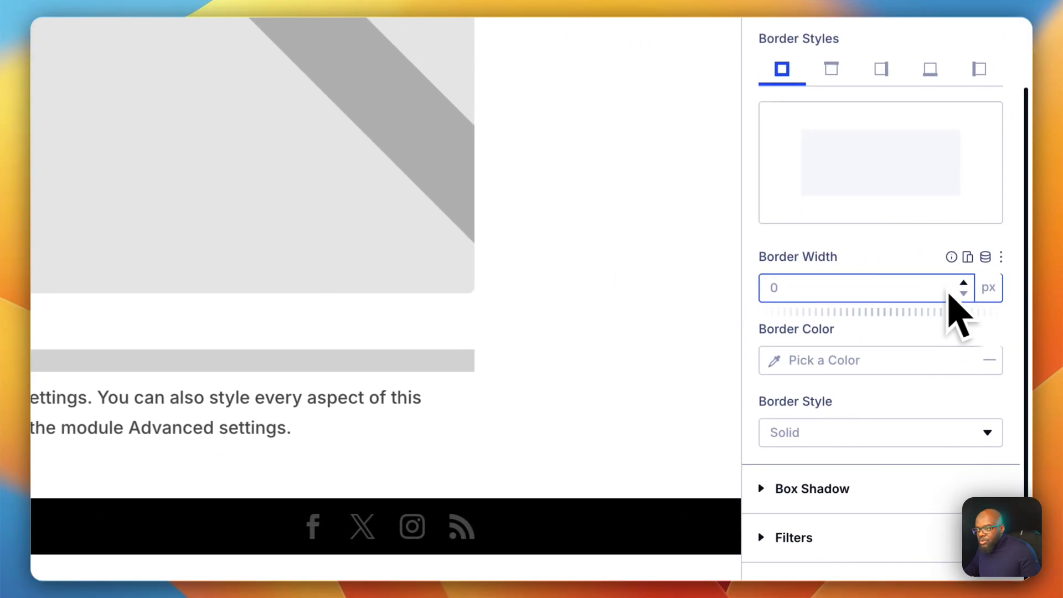
type("1")
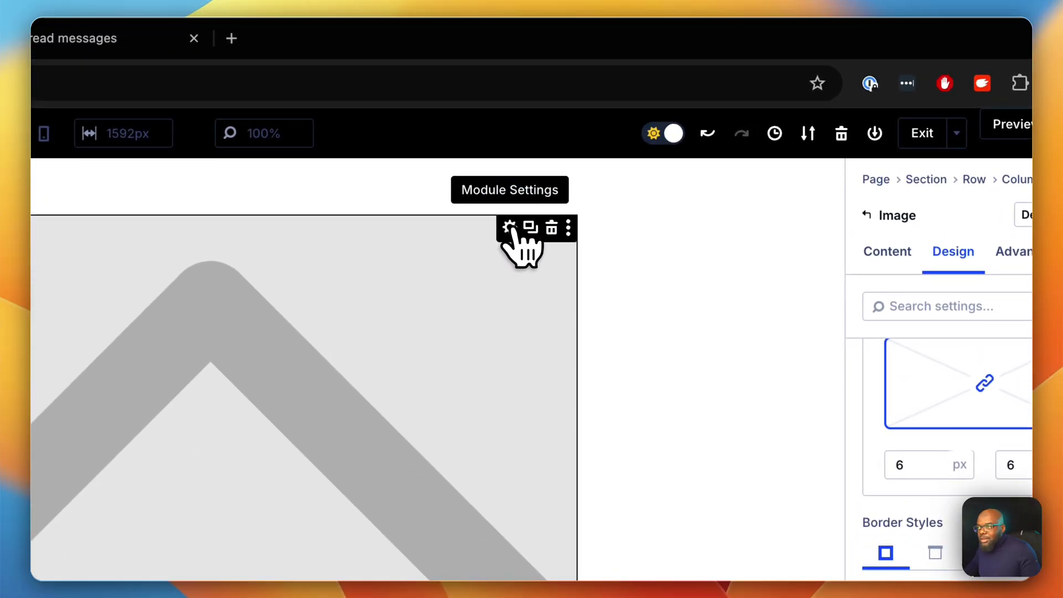
left_click(510, 234)
left_click(511, 233)
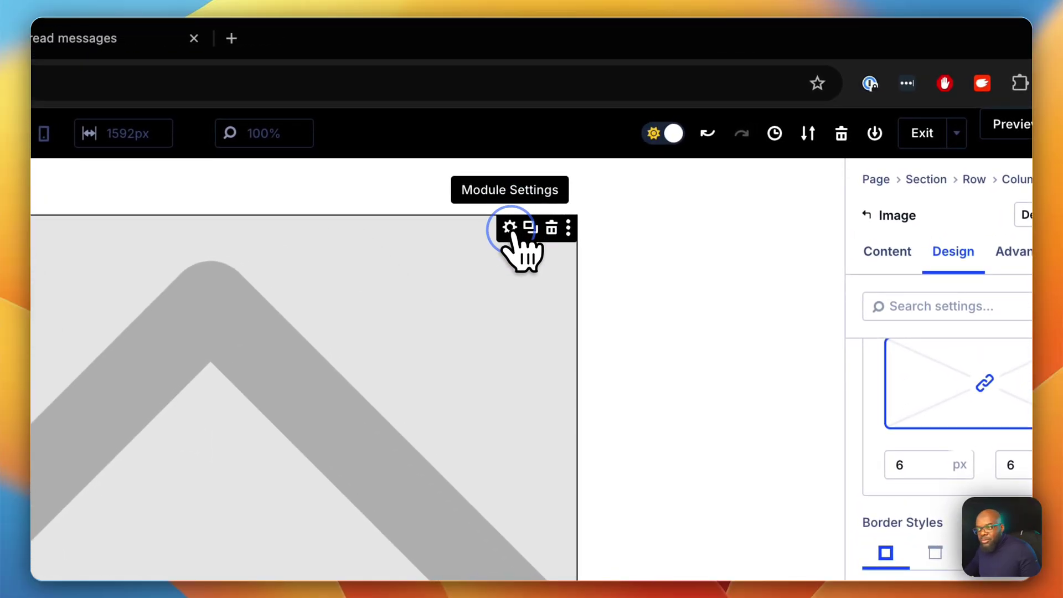